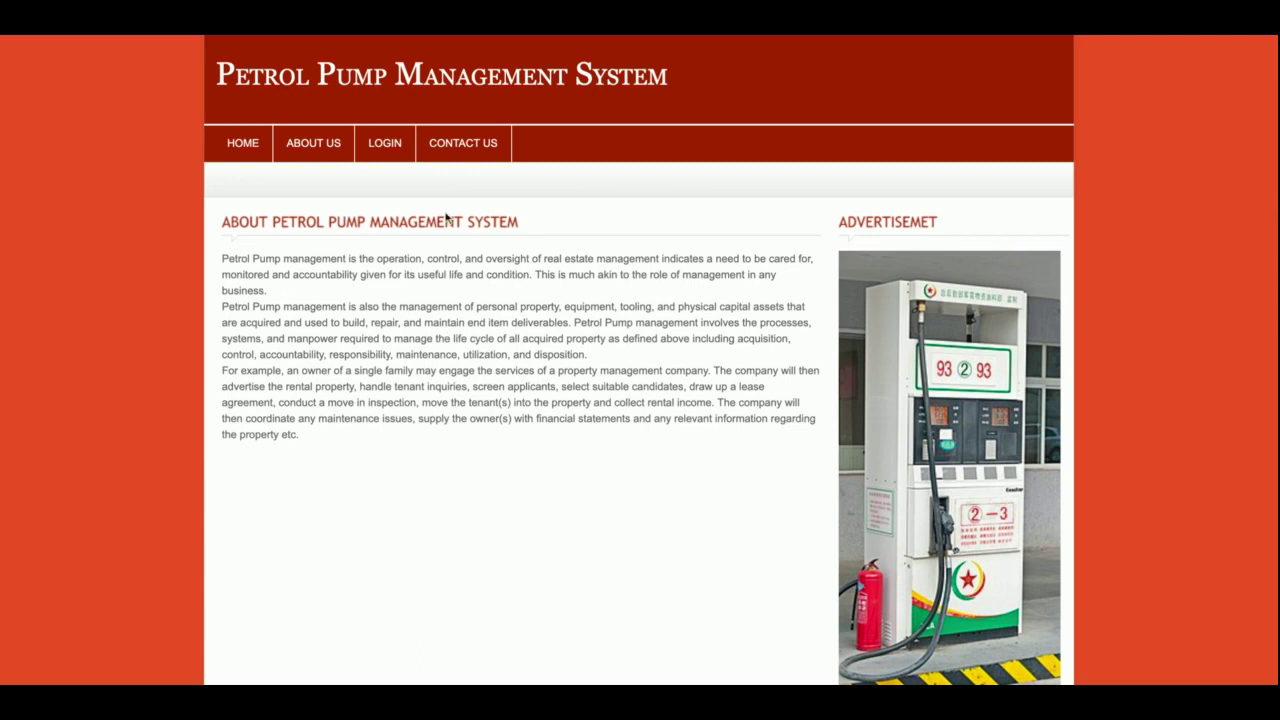
Step: Visit the login and Contact Us pages, then return to the login form with admin credentials autofilled
click(391, 164)
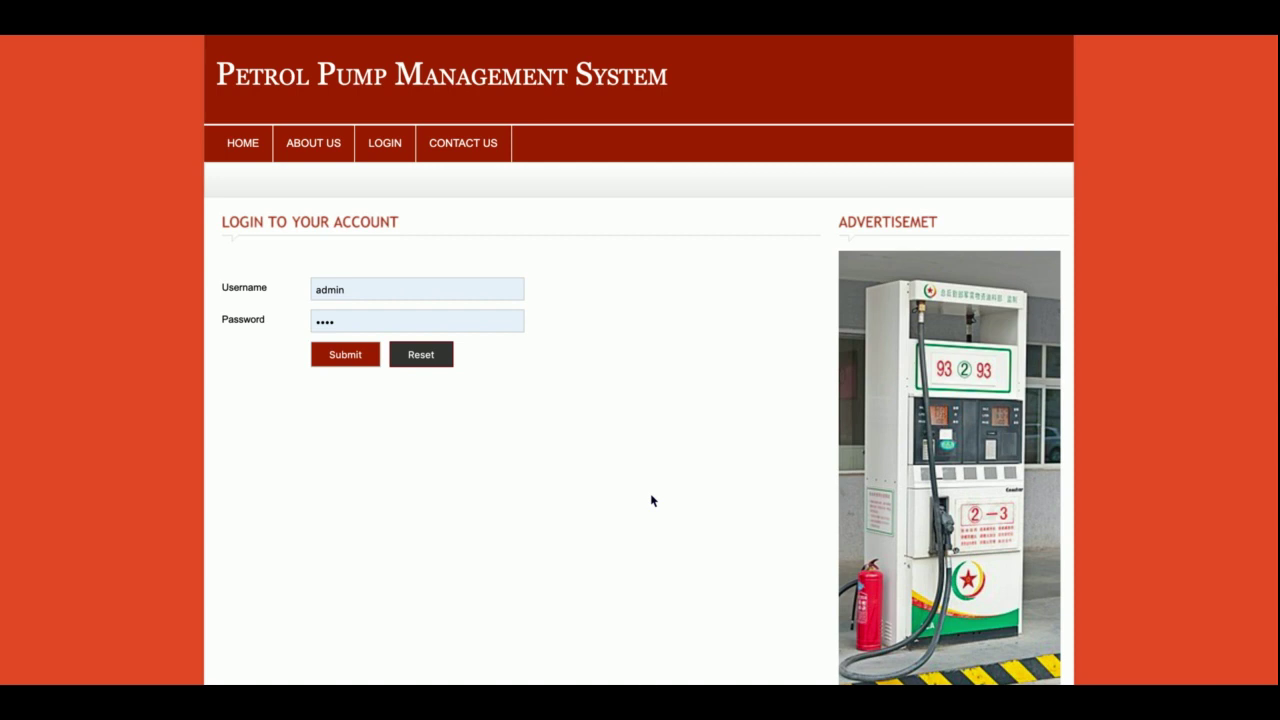
click(457, 143)
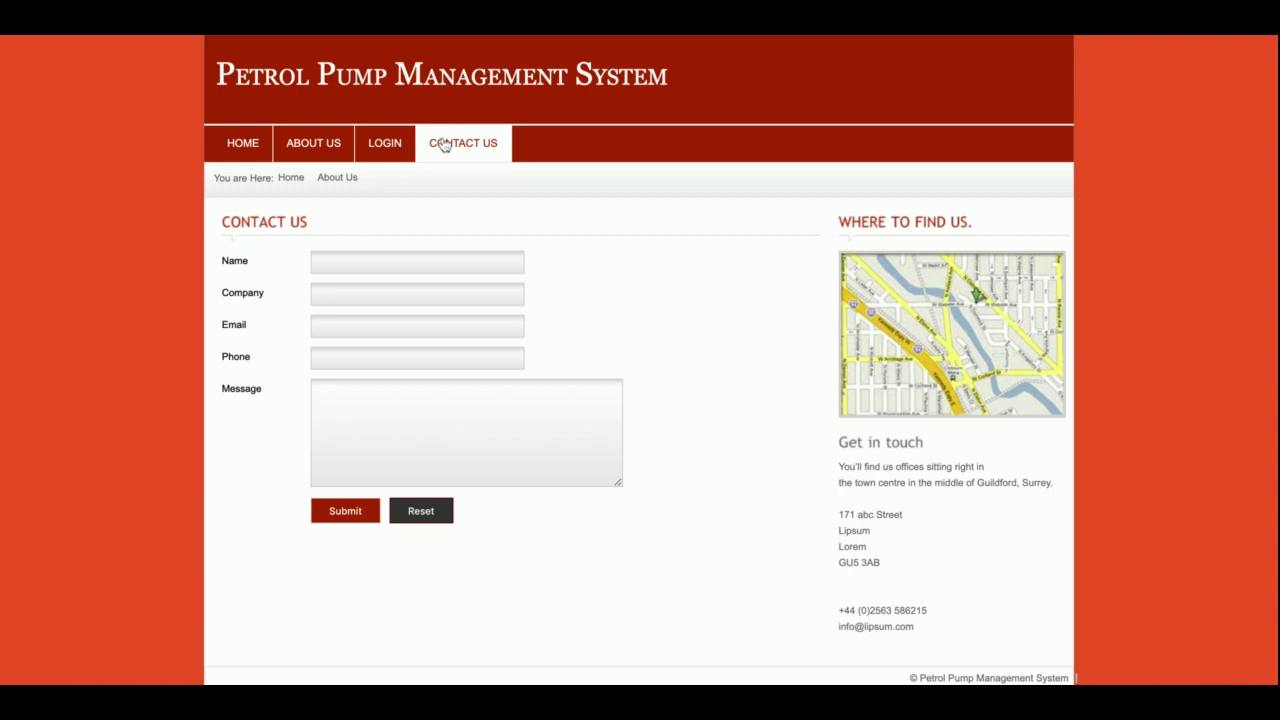
click(388, 147)
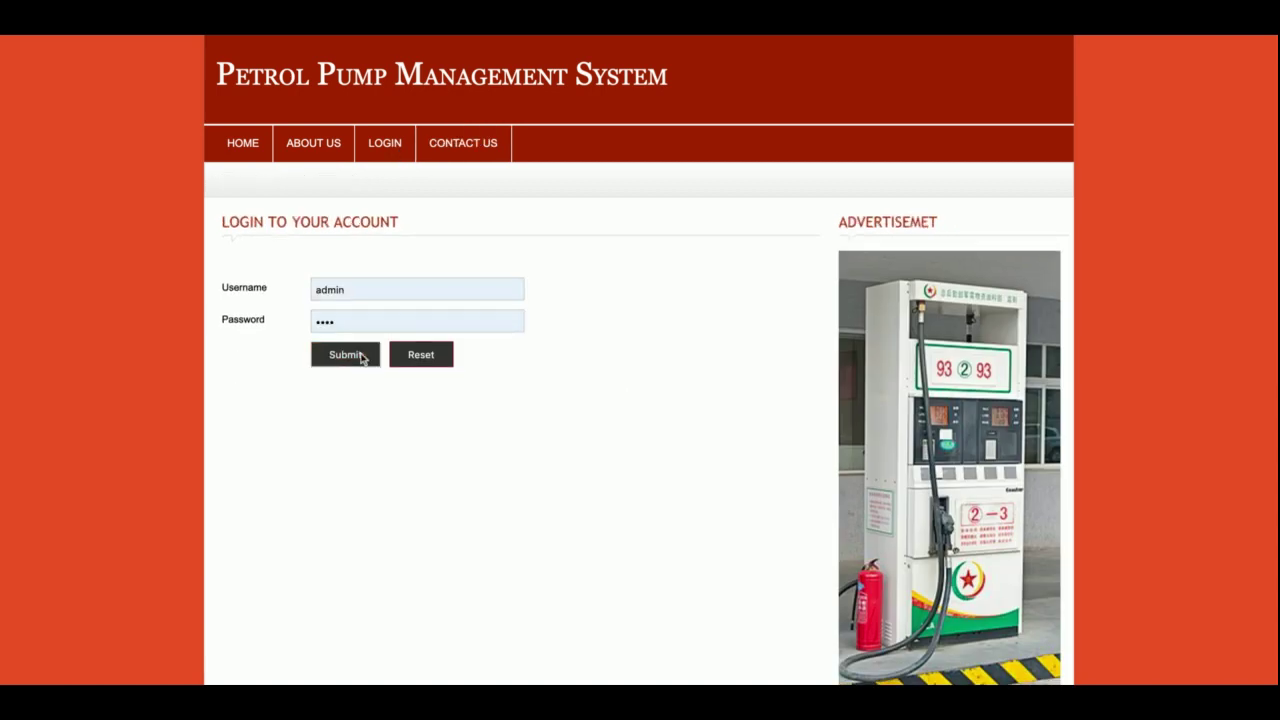
Step: Log in as administrator, skim the dashboard, view the Supplier Report, and return to the dashboard
click(362, 359)
scroll(791, 558, down, 3)
scroll(791, 558, up, 3)
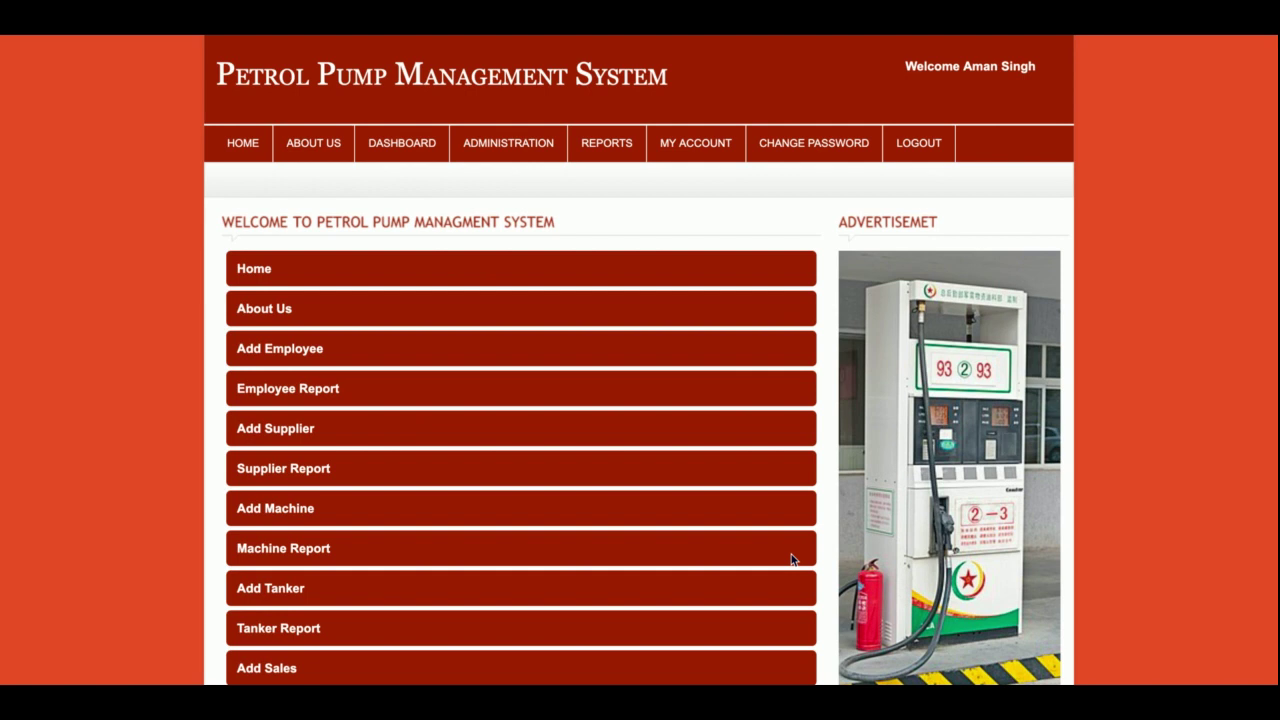
scroll(791, 558, down, 3)
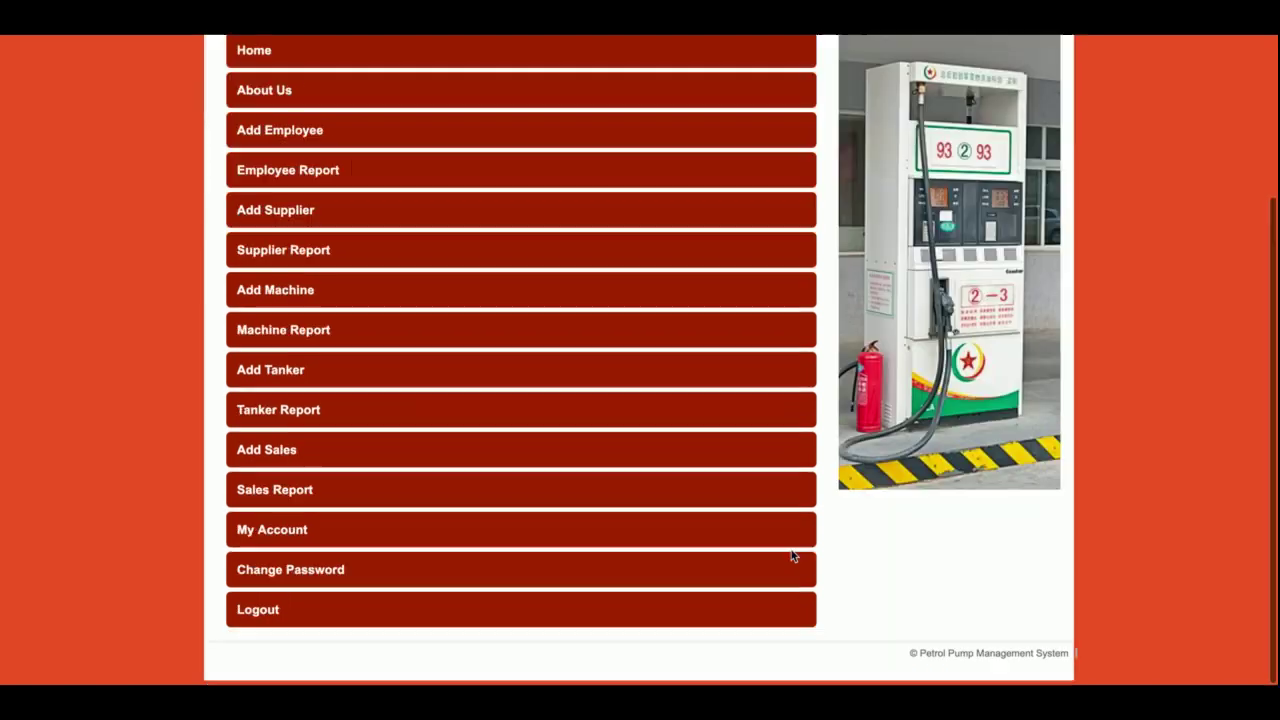
scroll(791, 558, down, 1)
scroll(791, 558, up, 3)
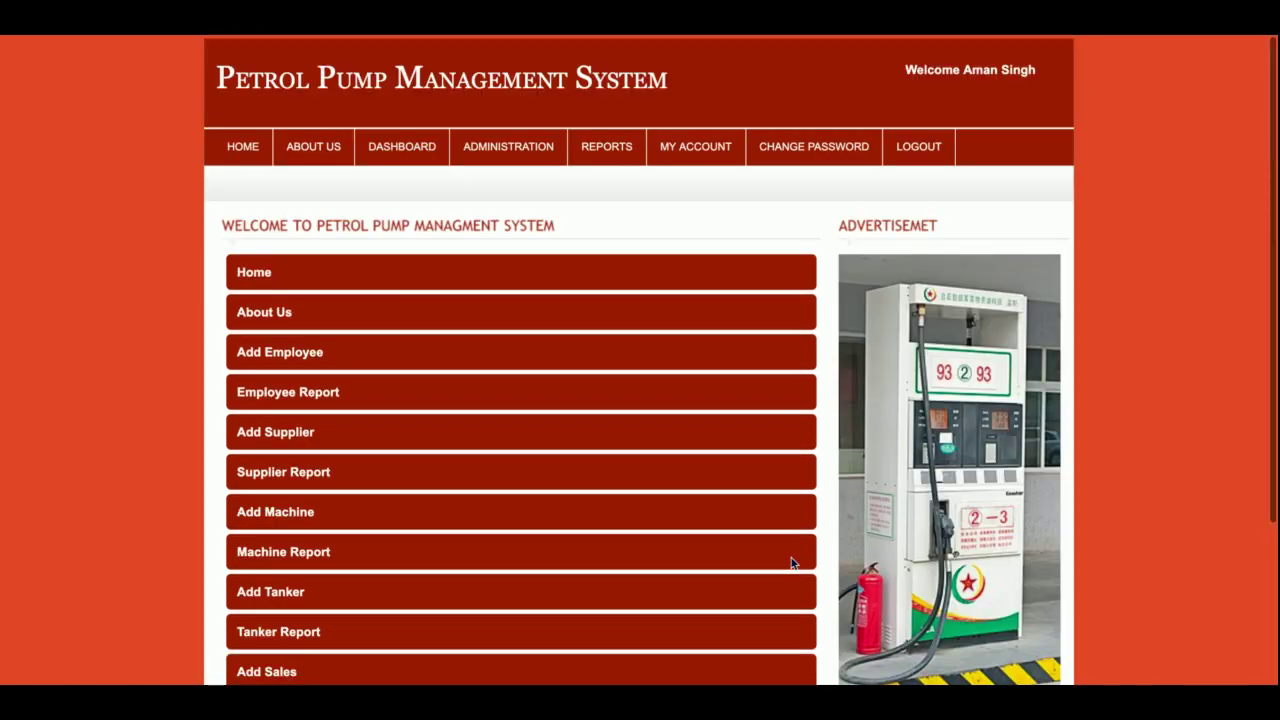
scroll(791, 559, down, 1)
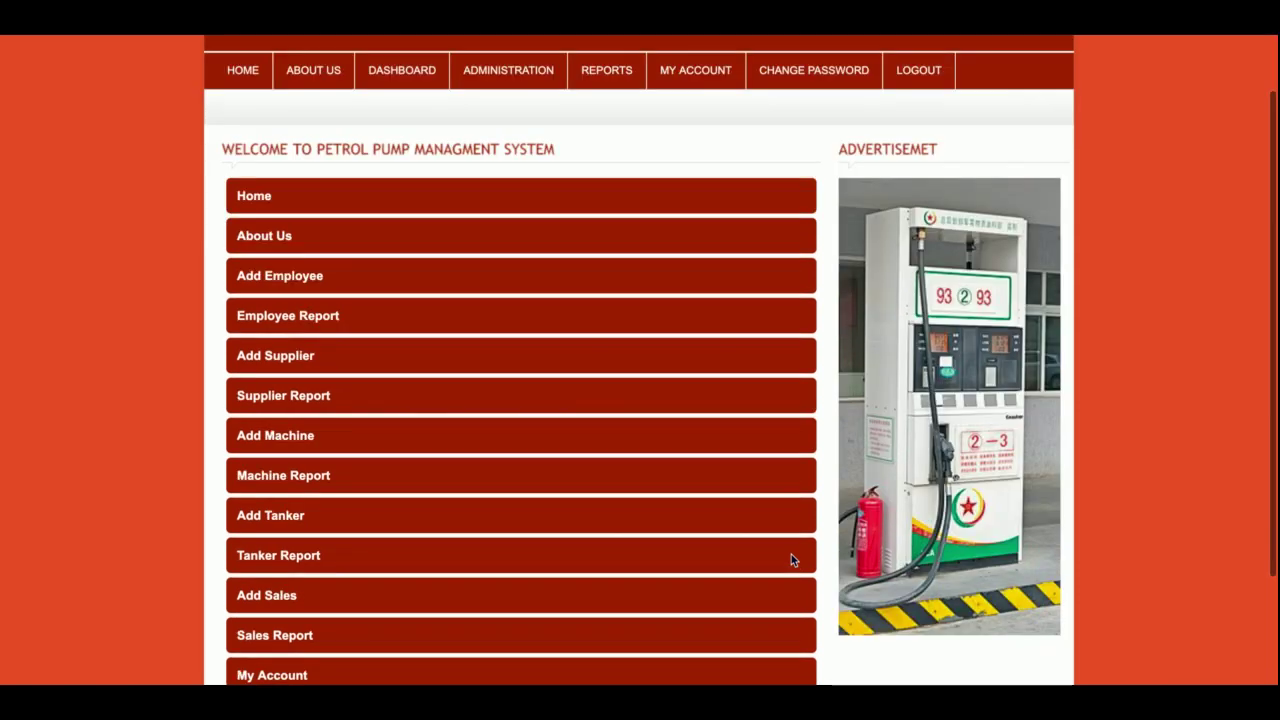
scroll(791, 559, up, 1)
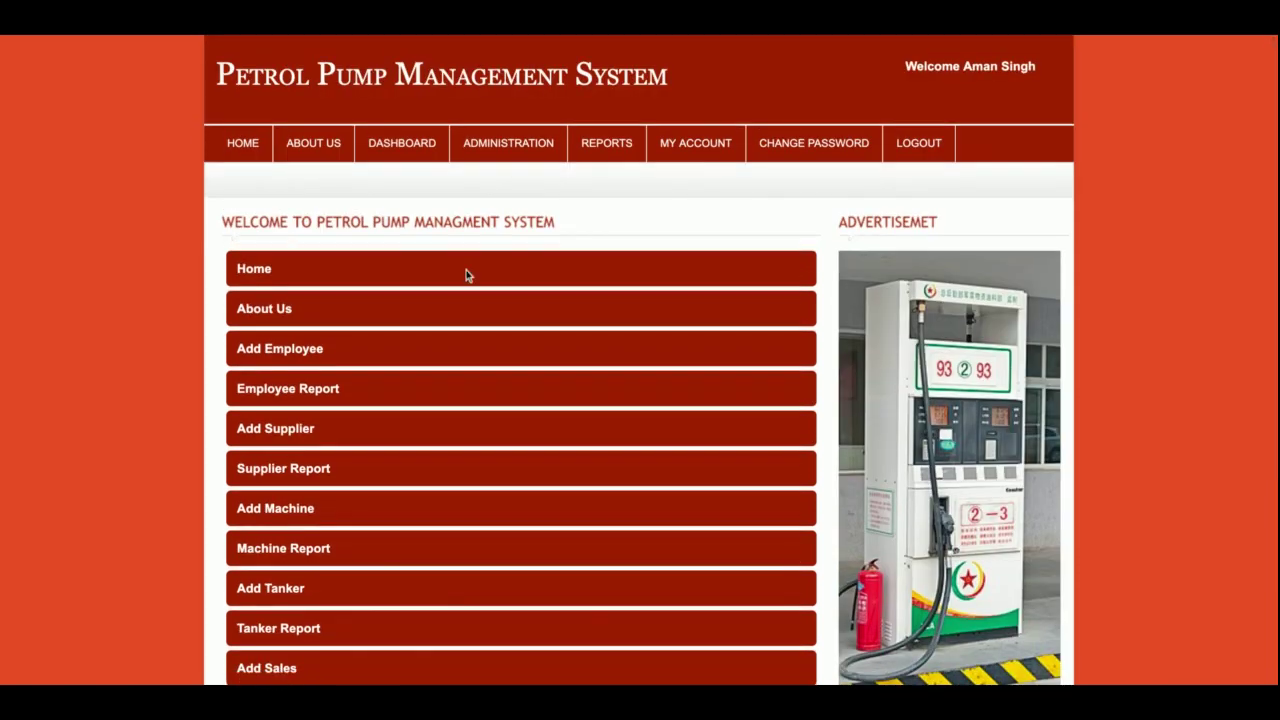
click(311, 436)
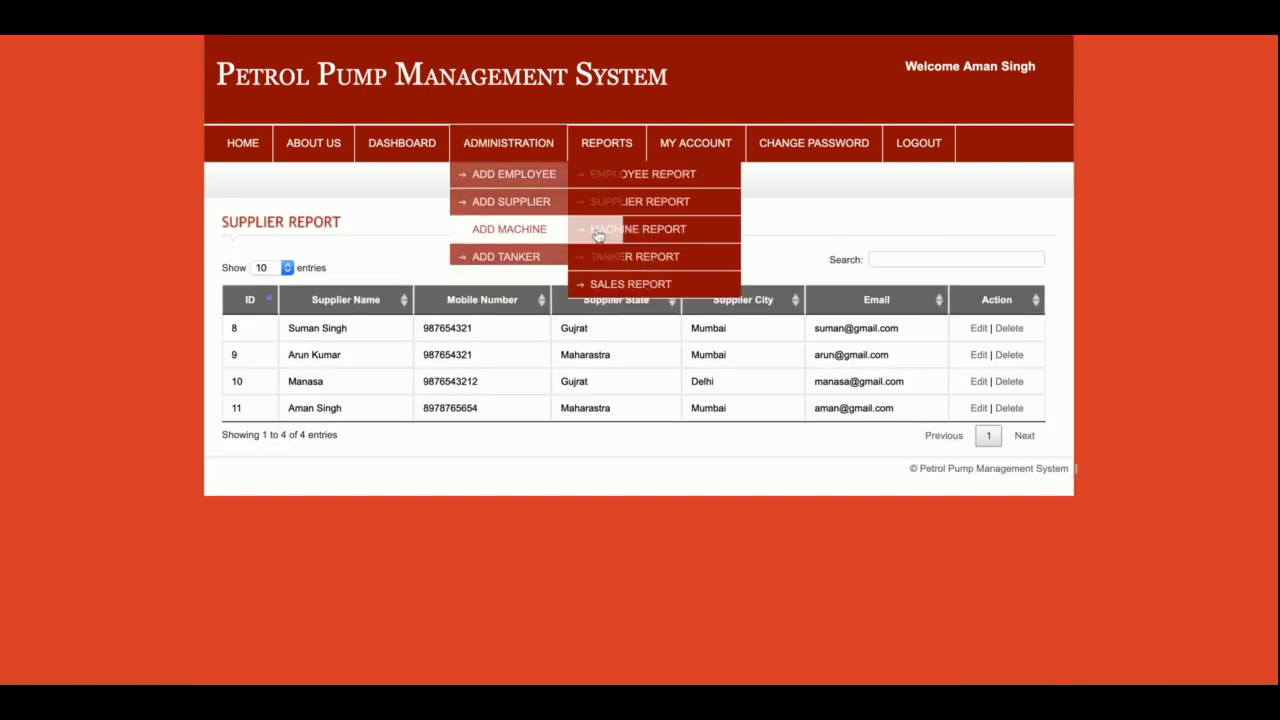
click(400, 145)
Step: Browse the Add Employee and Add Supplier forms from the Administration menu
mouse_move(505, 143)
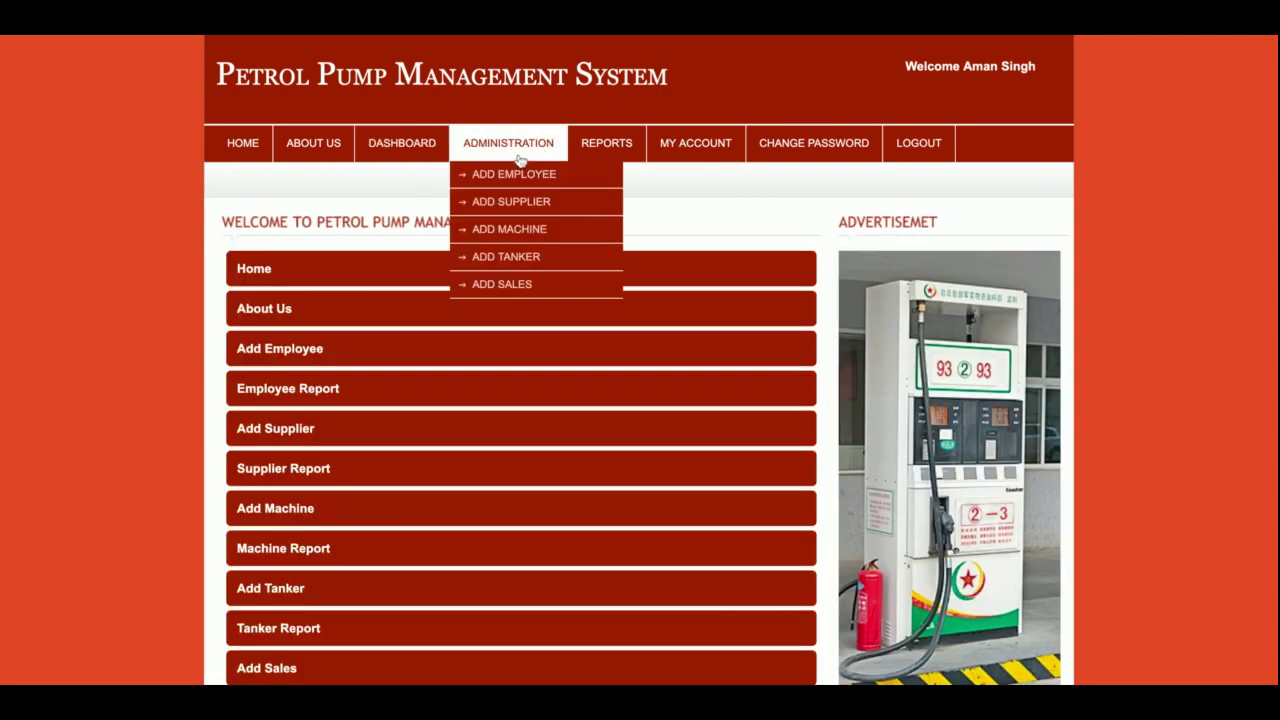
click(524, 176)
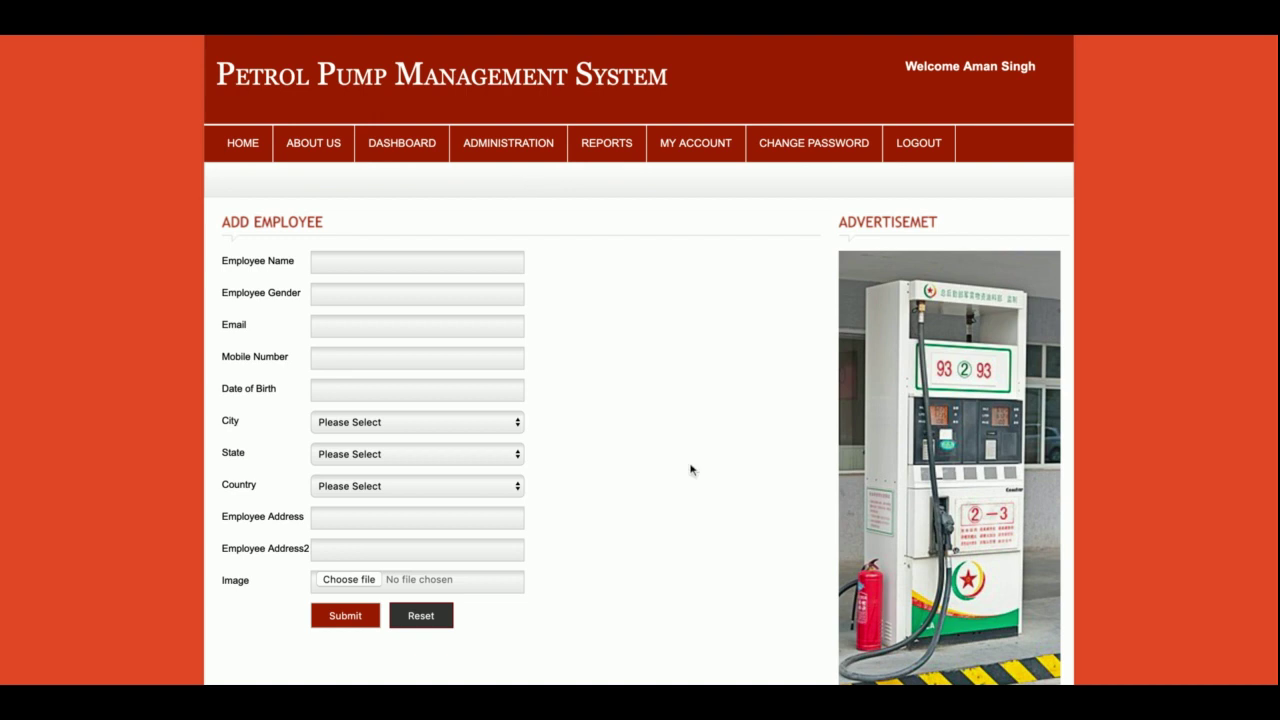
scroll(690, 470, down, 1)
scroll(690, 470, up, 1)
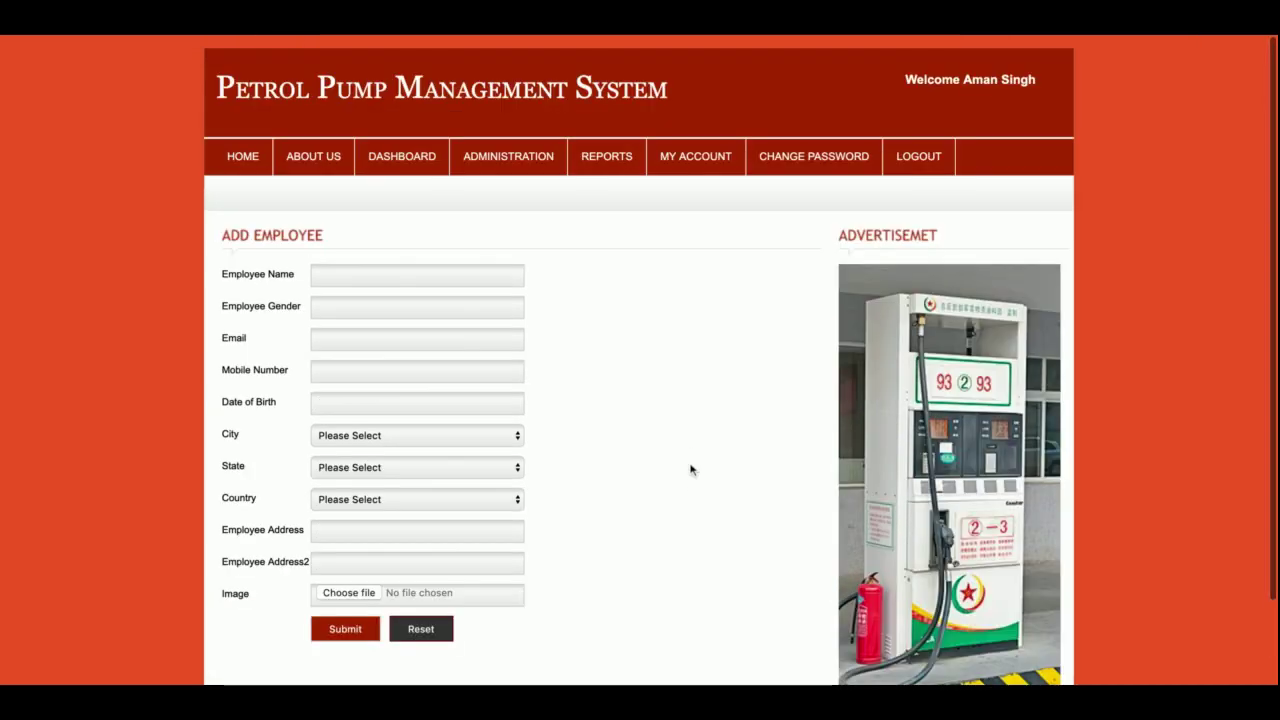
scroll(690, 470, down, 1)
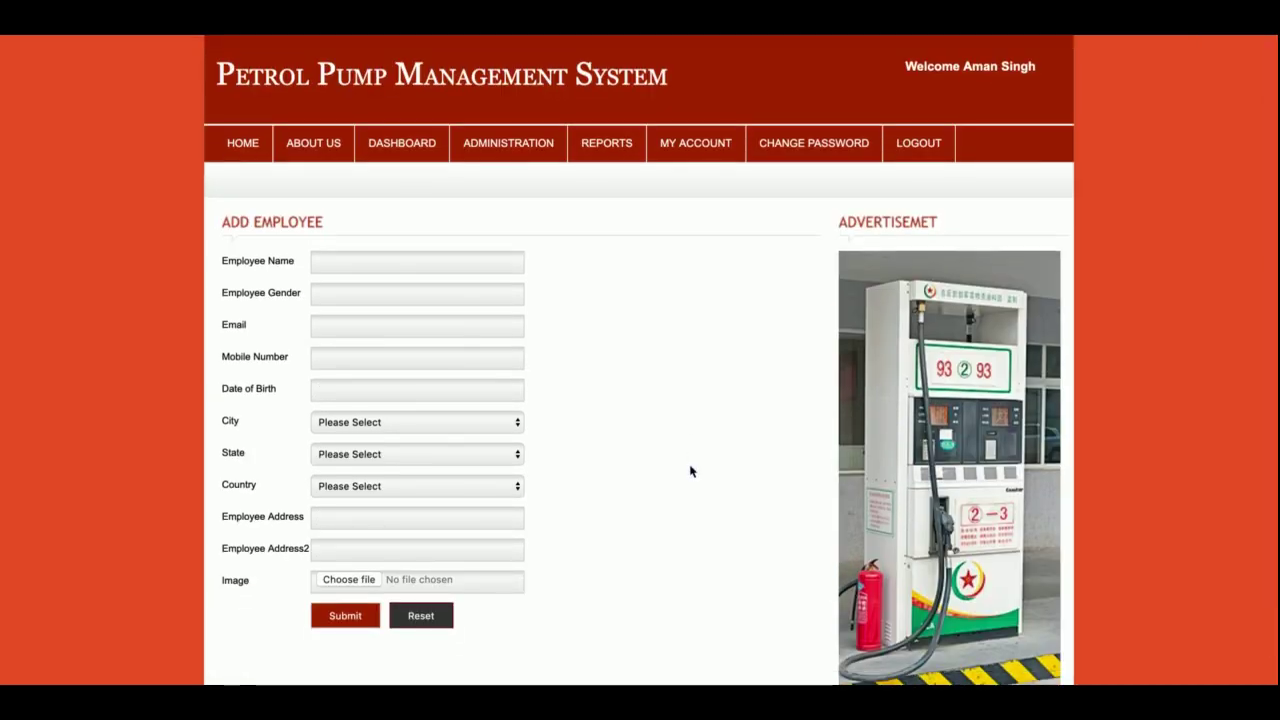
mouse_move(505, 151)
click(505, 201)
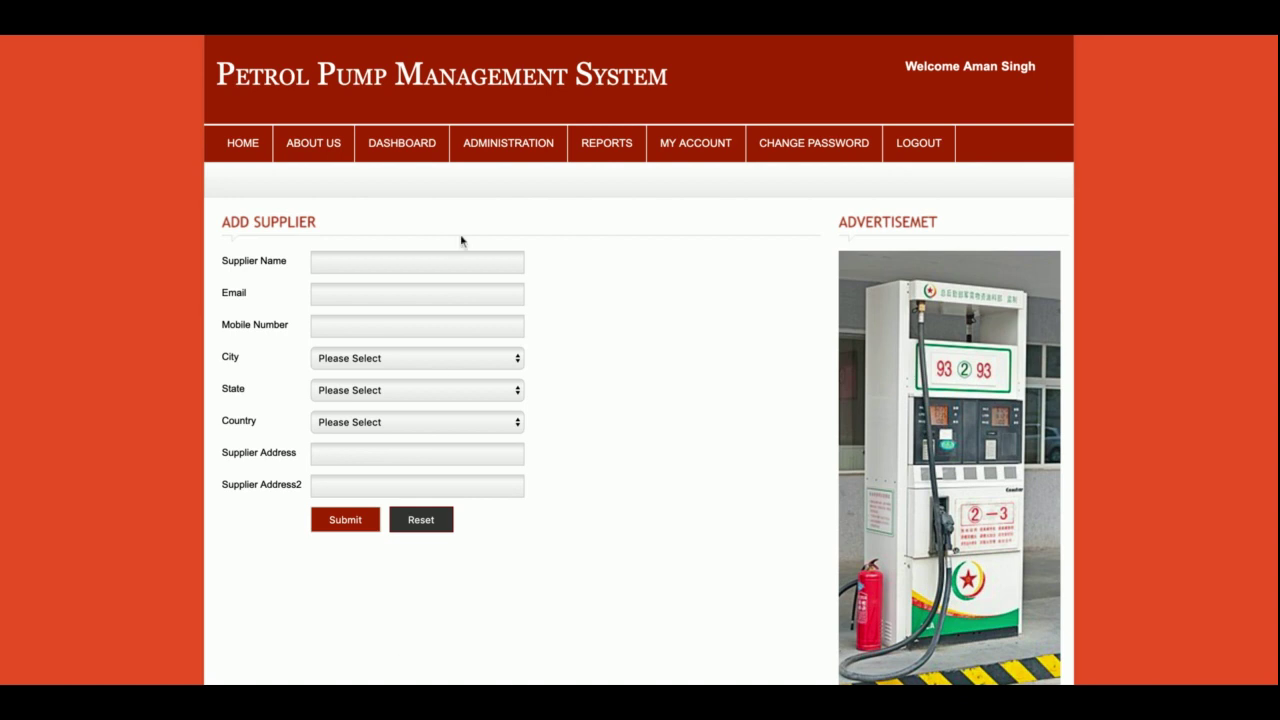
Step: Browse the Add Machine, Add Tanker and Add Sales forms
mouse_move(505, 145)
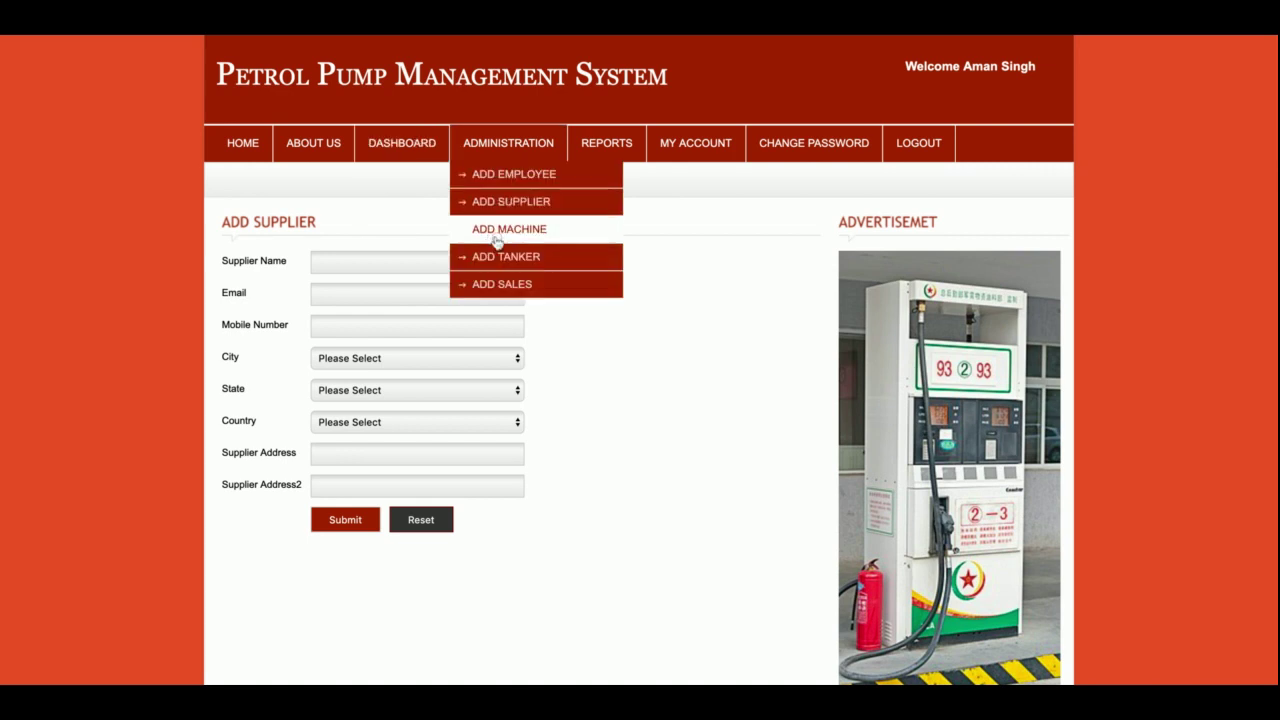
click(491, 230)
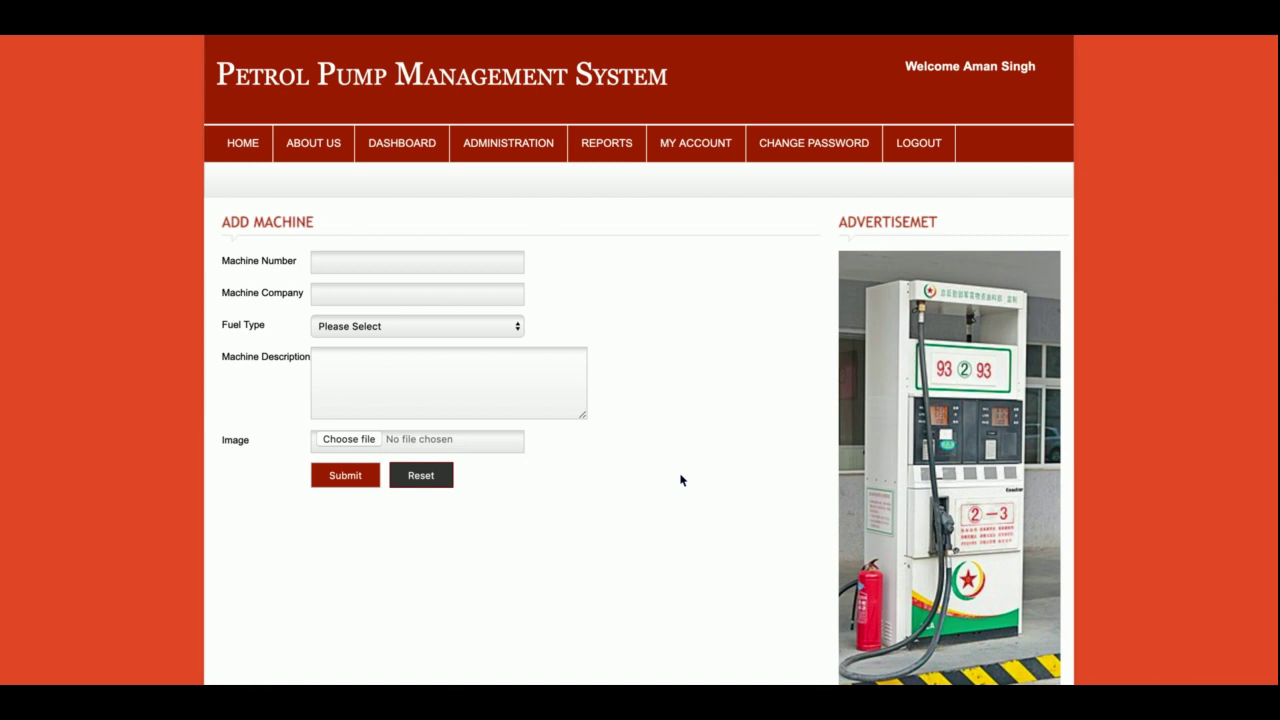
mouse_move(514, 143)
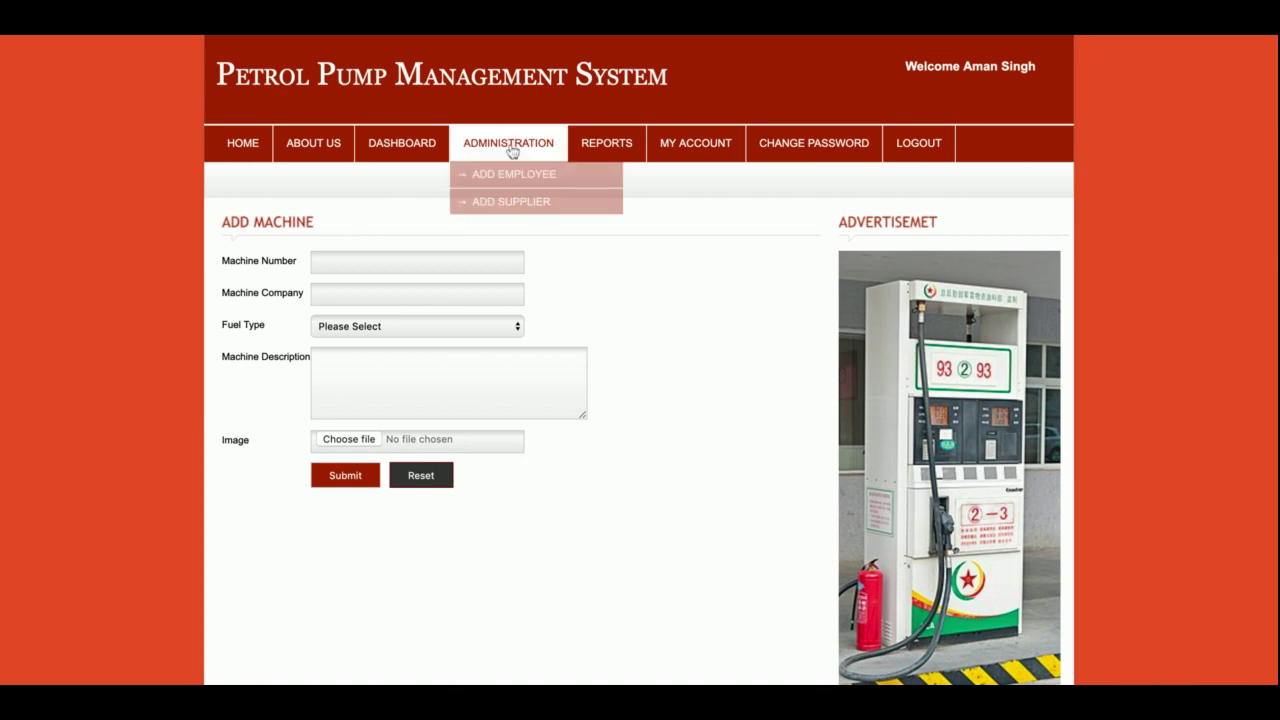
click(527, 257)
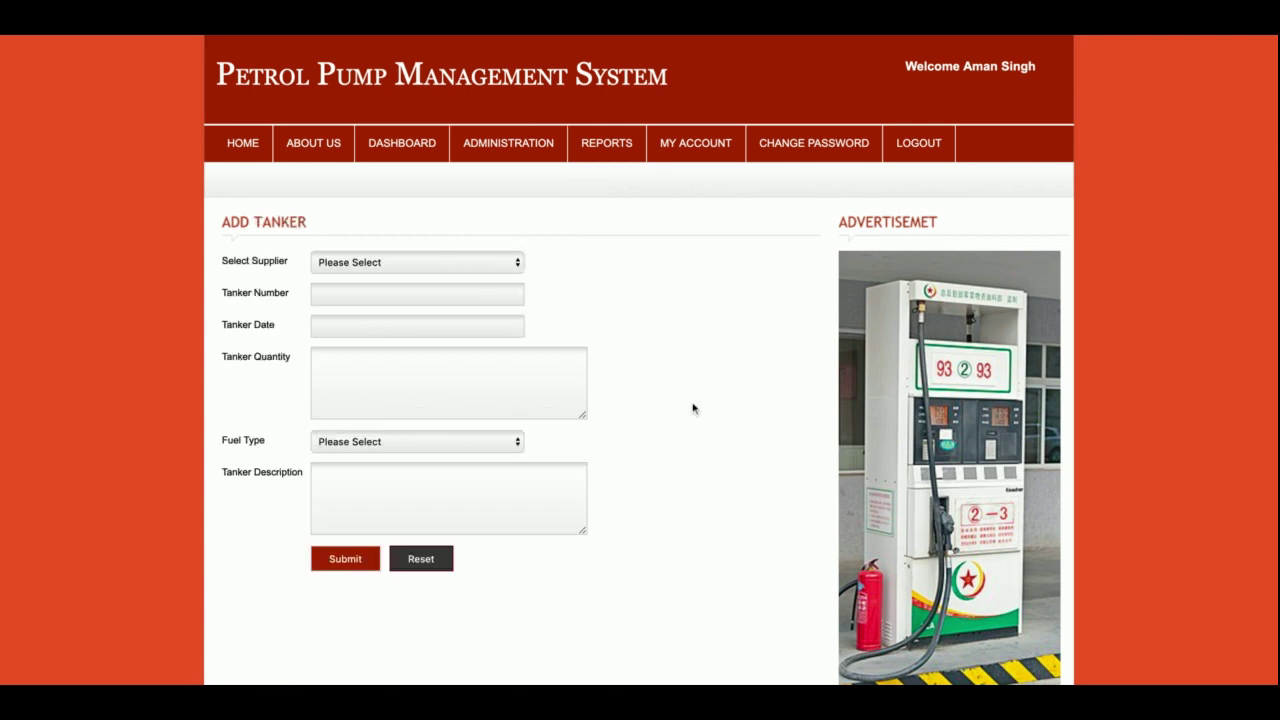
mouse_move(491, 151)
click(512, 283)
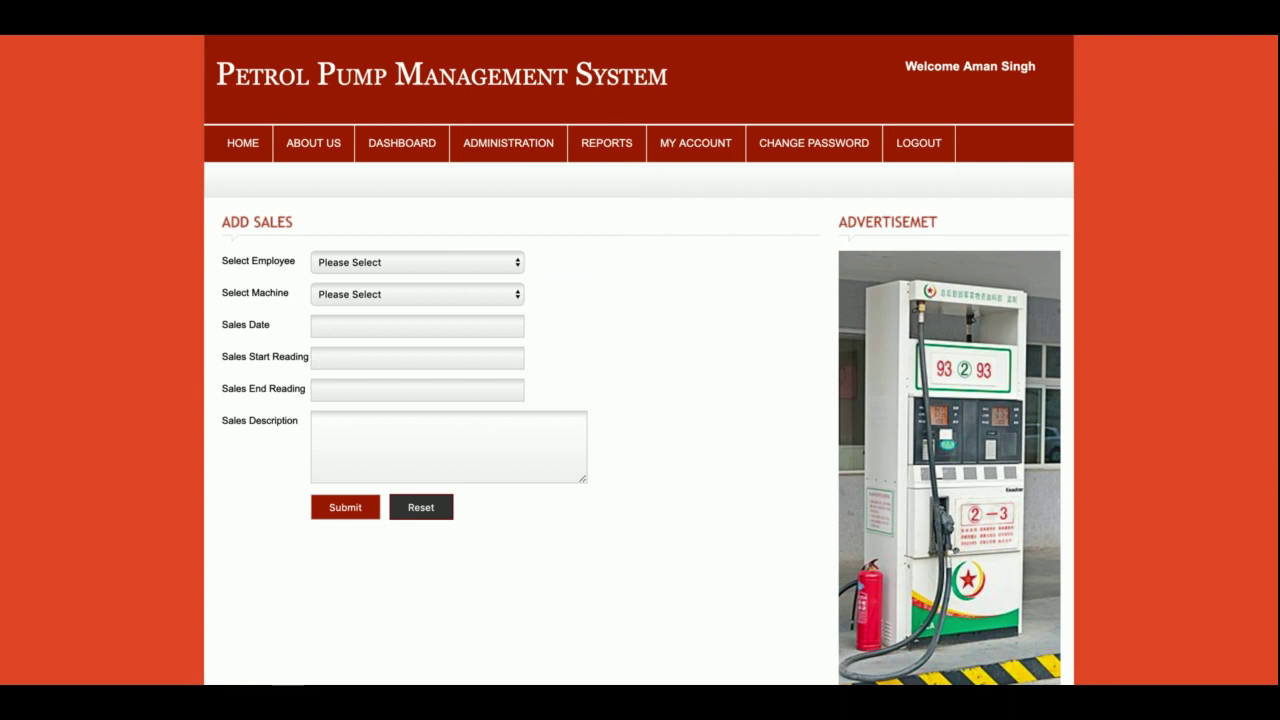
mouse_move(606, 143)
click(605, 180)
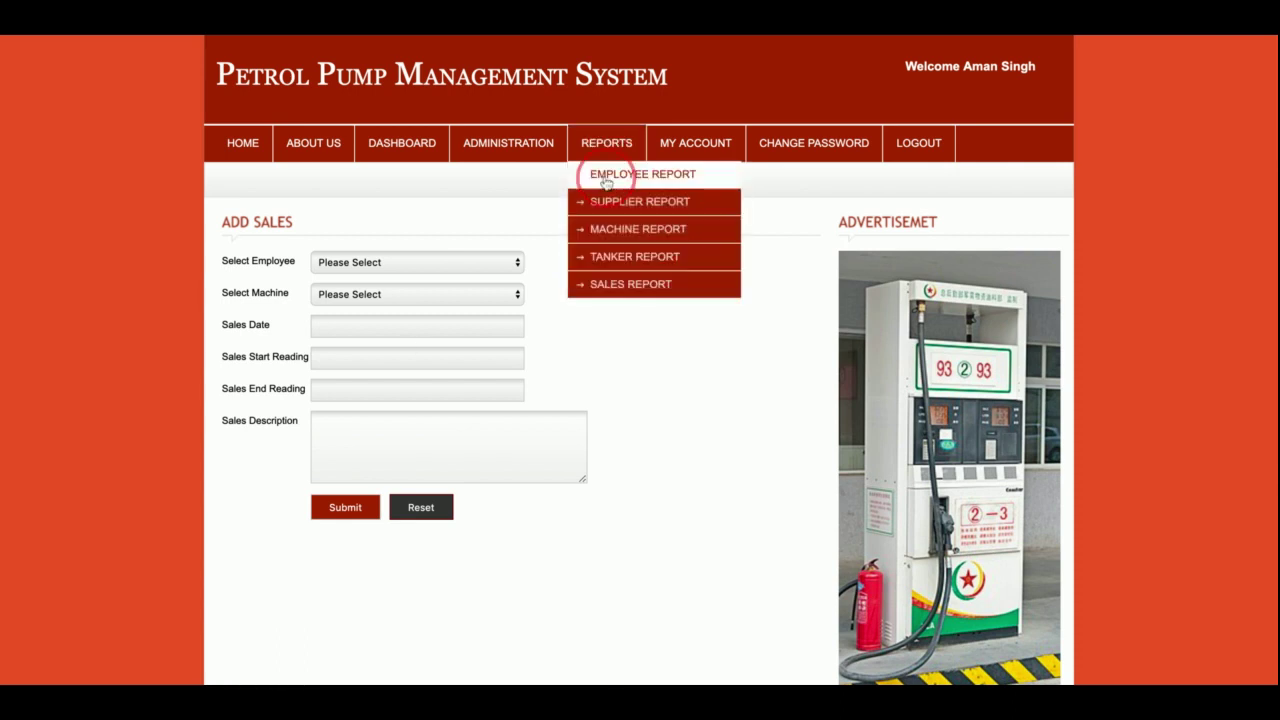
Step: Search the Employee Report for 'ami', clear the search, and edit the first employee
scroll(723, 398, down, 2)
scroll(242, 268, up, 2)
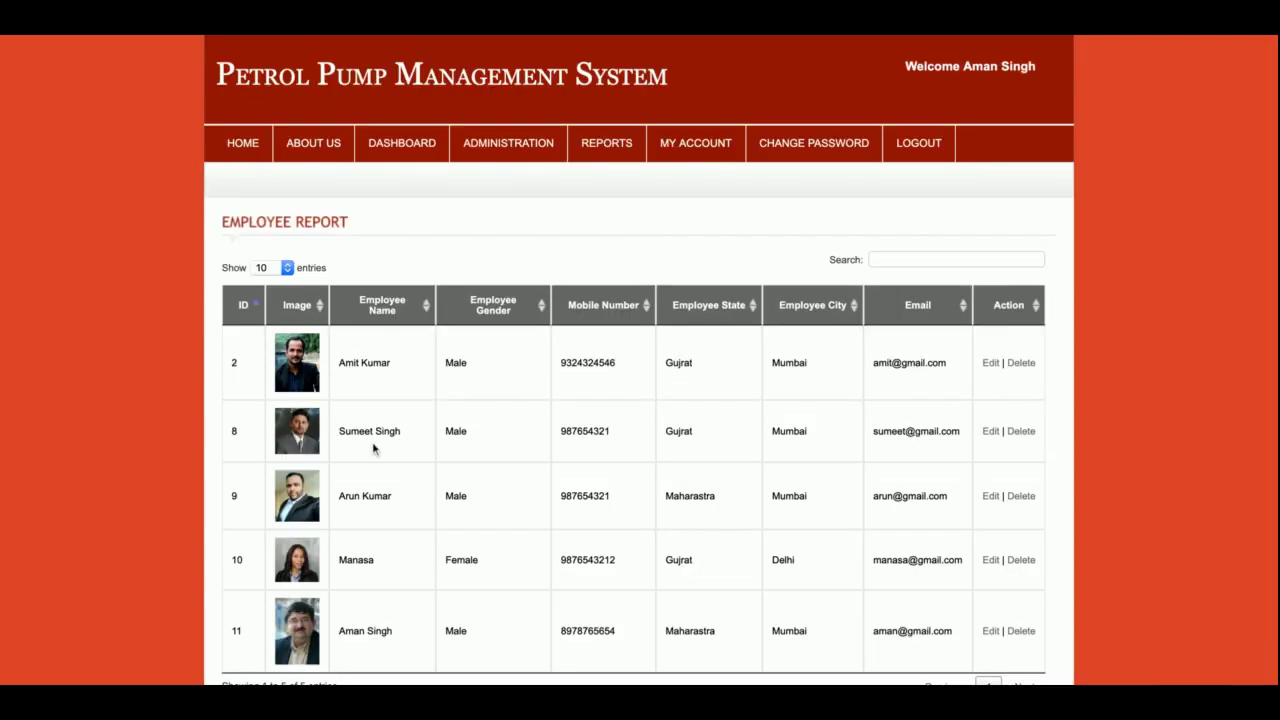
click(928, 258)
text(ami)
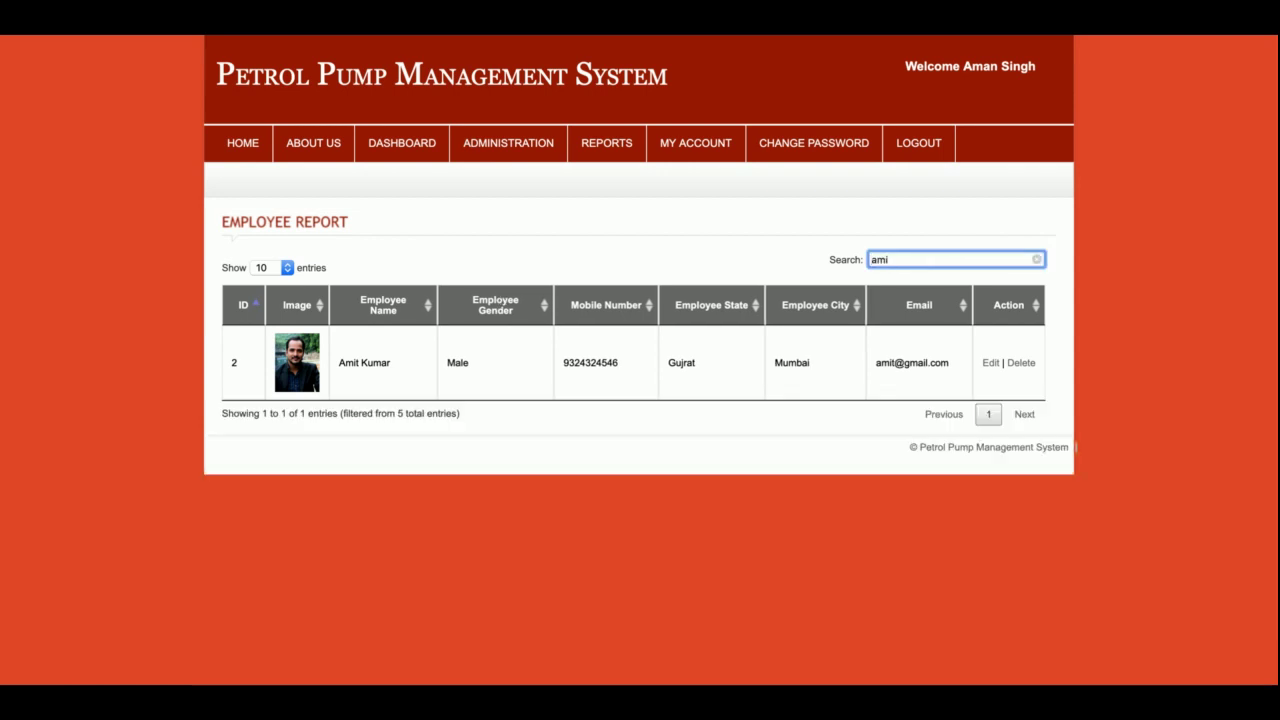
key(BackSpace)
key(BackSpace)
key(BackSpace)
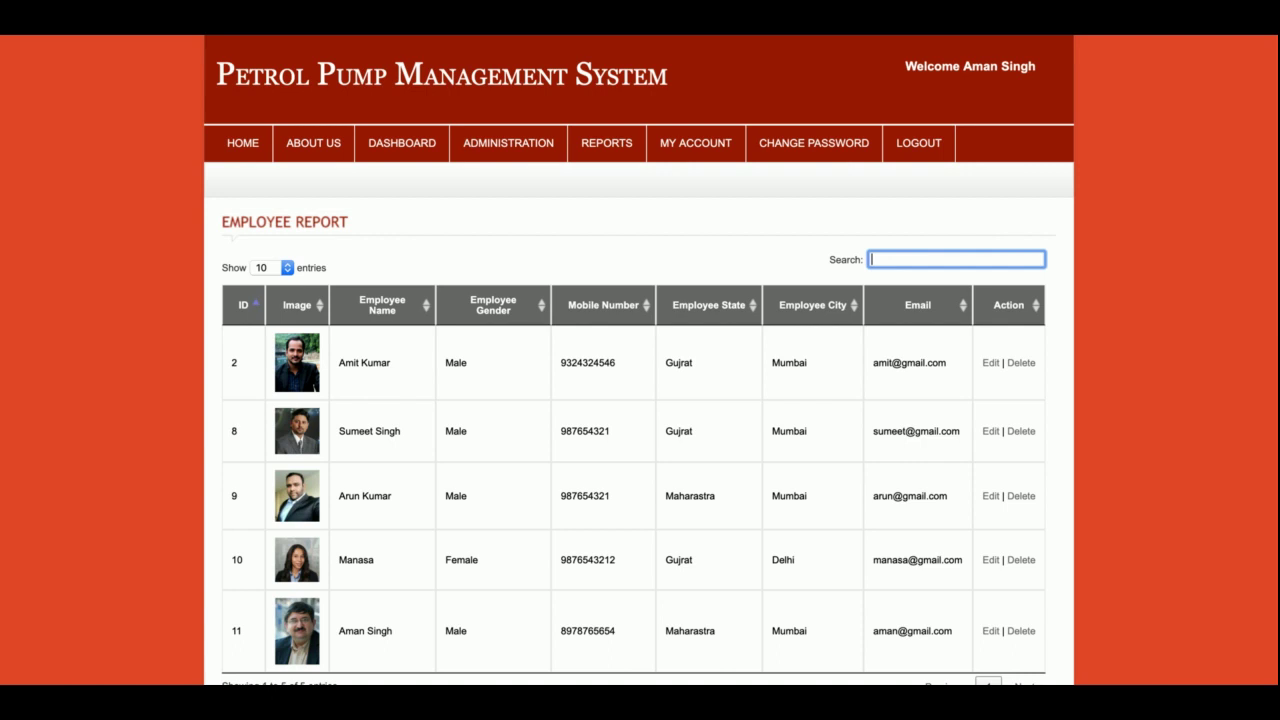
click(988, 366)
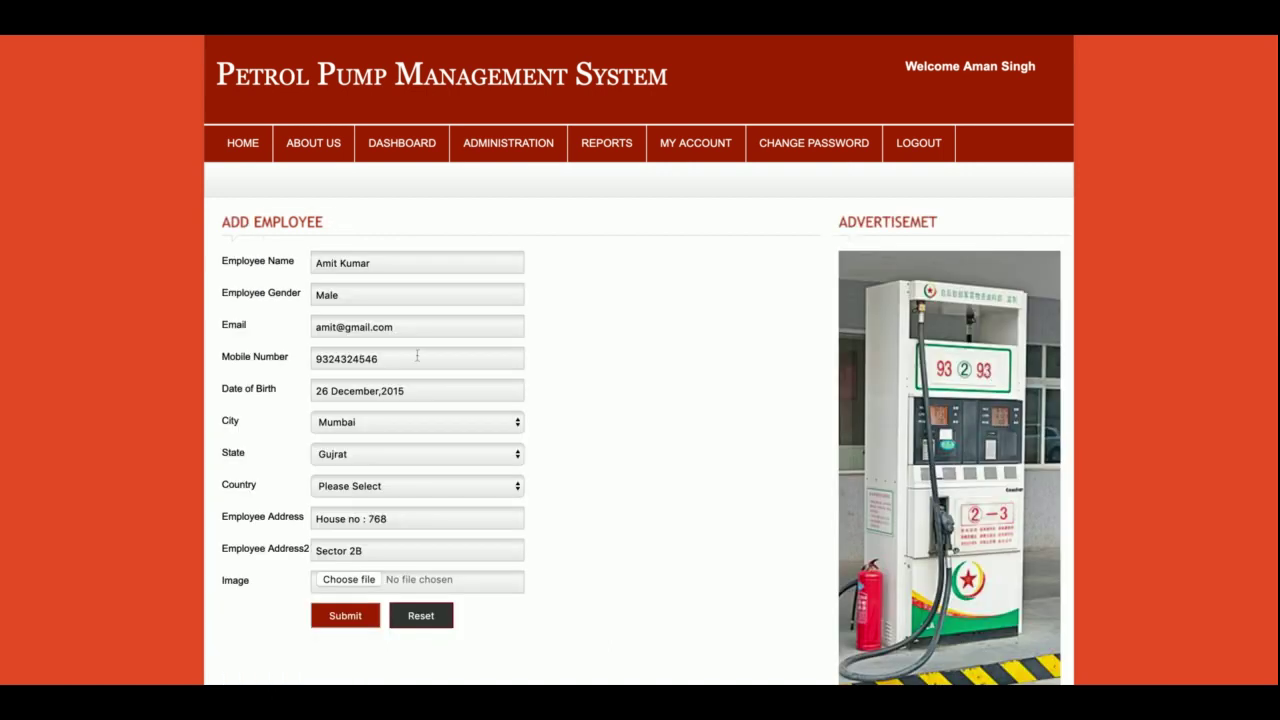
Step: Set the employee's country to India, save the record, and open the Supplier Report
click(336, 628)
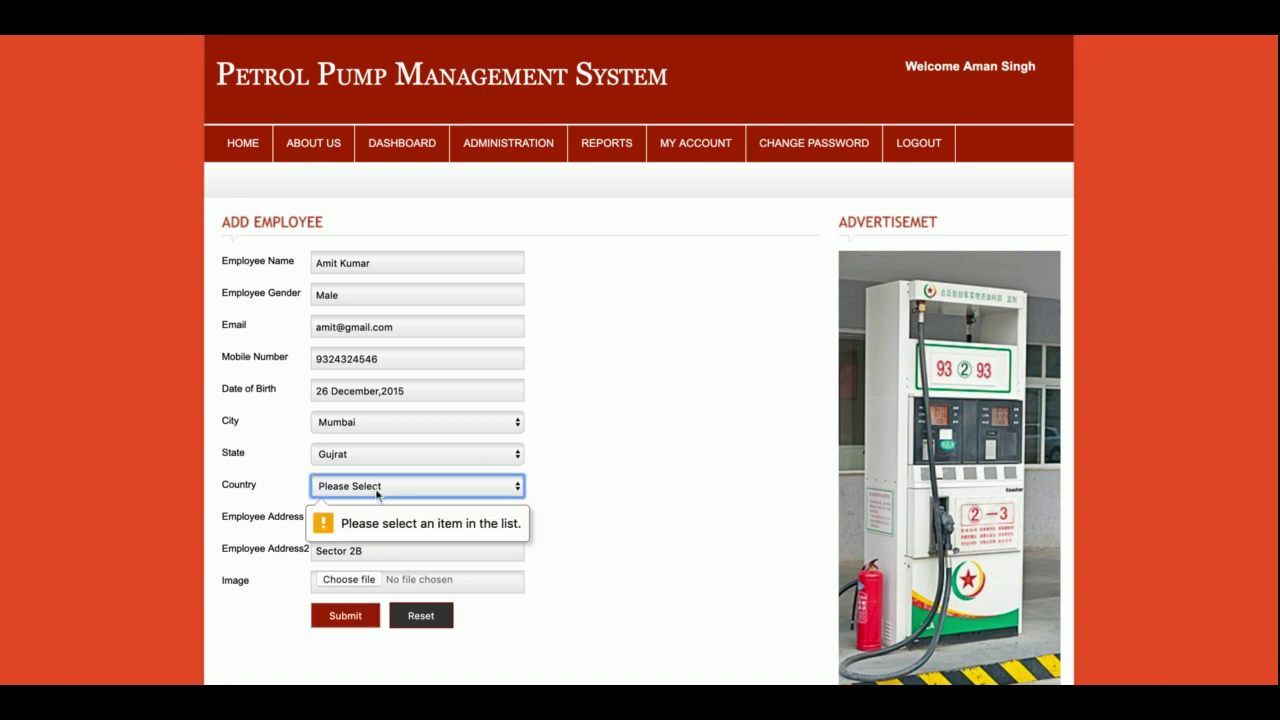
key(i)
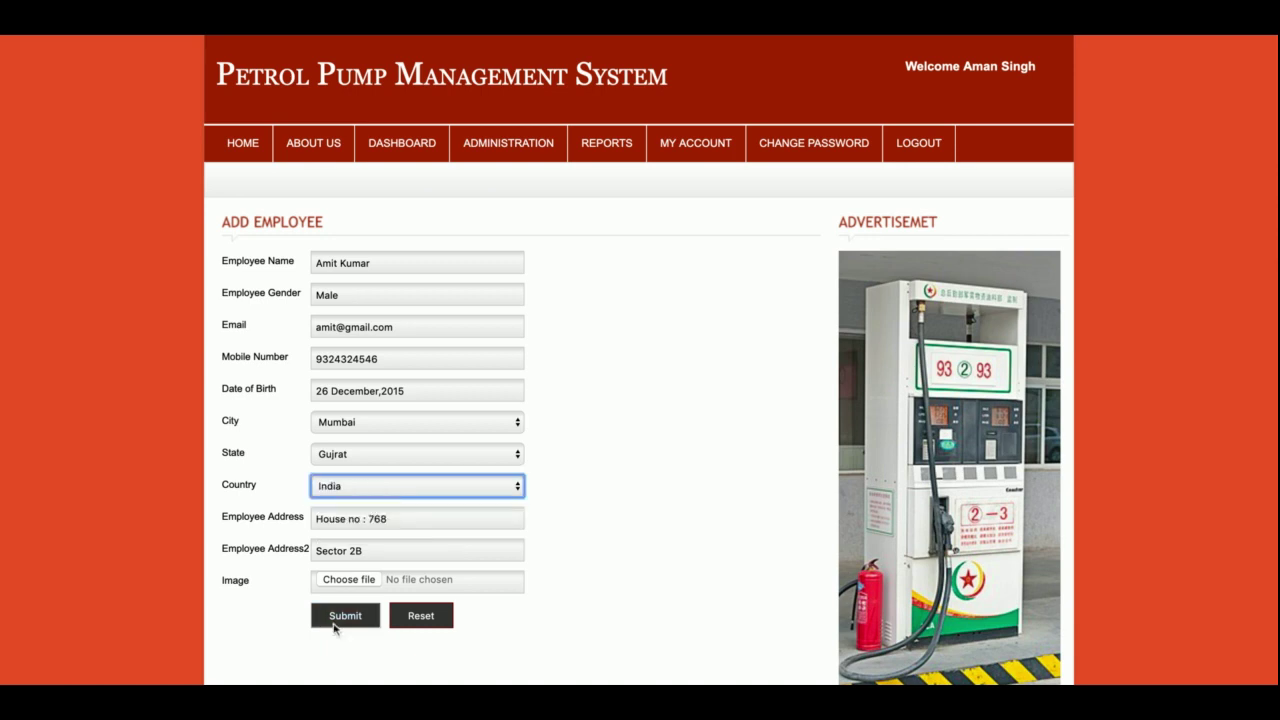
click(335, 620)
scroll(989, 423, down, 2)
scroll(992, 432, up, 2)
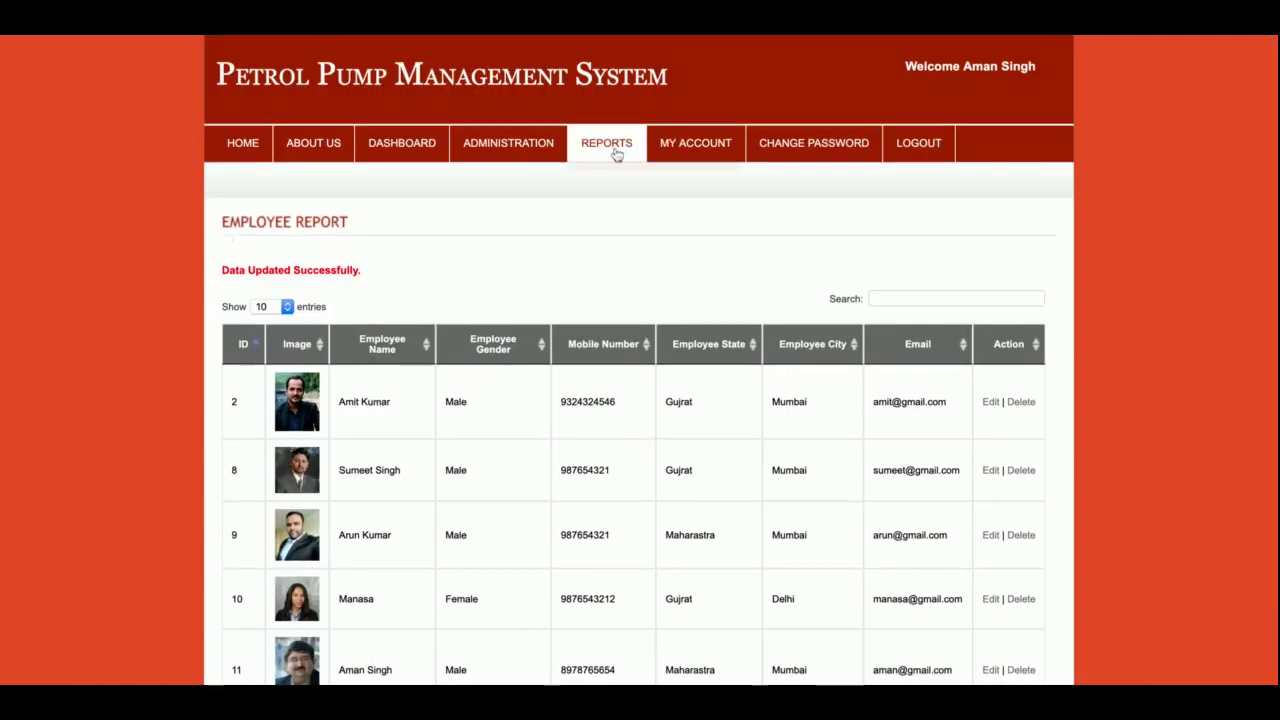
mouse_move(615, 152)
click(614, 205)
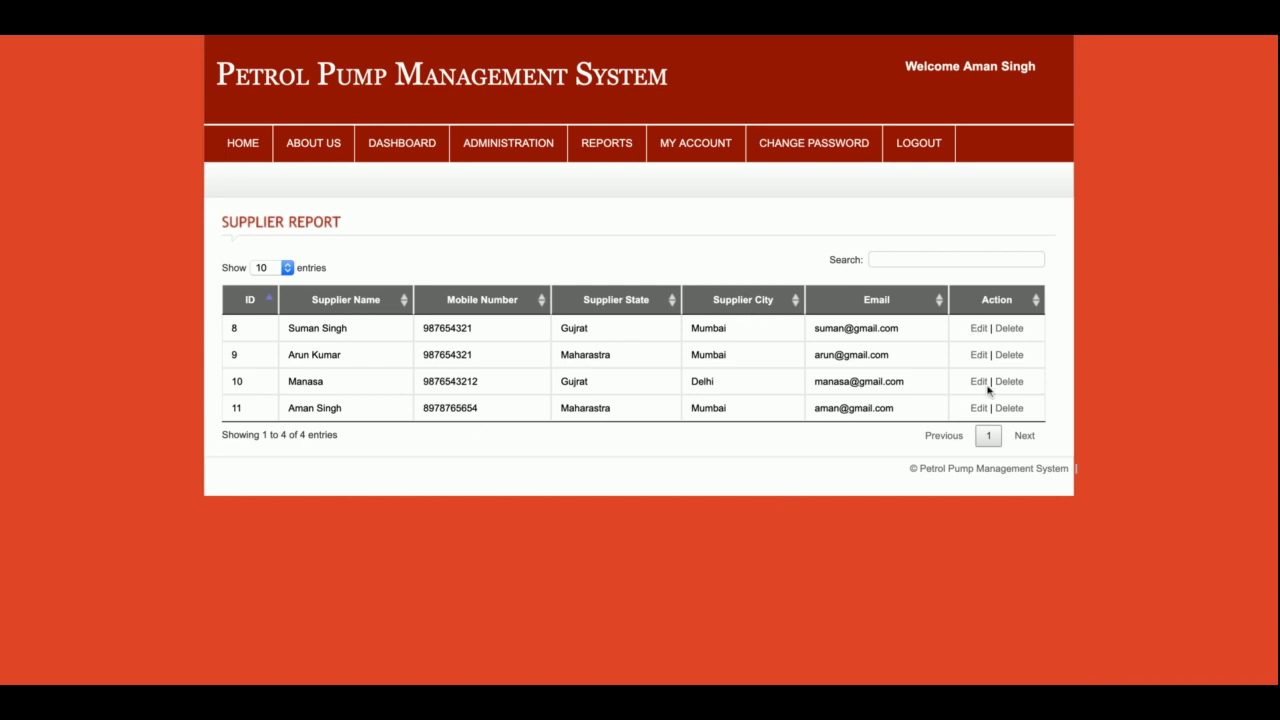
Step: Sort suppliers by city with Delhi first and open the Delhi supplier for editing
click(776, 306)
click(776, 306)
click(776, 306)
click(776, 306)
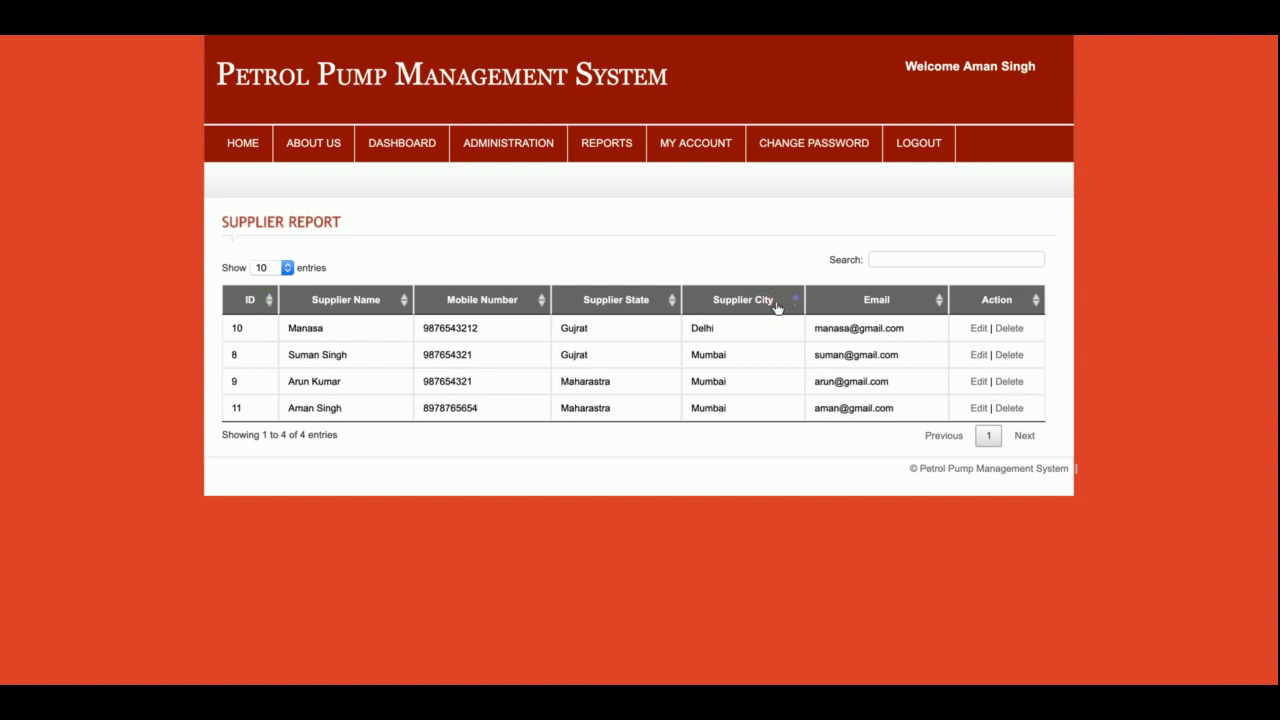
click(776, 306)
click(776, 306)
click(978, 328)
Step: Set the supplier's country to USA, save, and go back from the supplier_dob error page
click(340, 521)
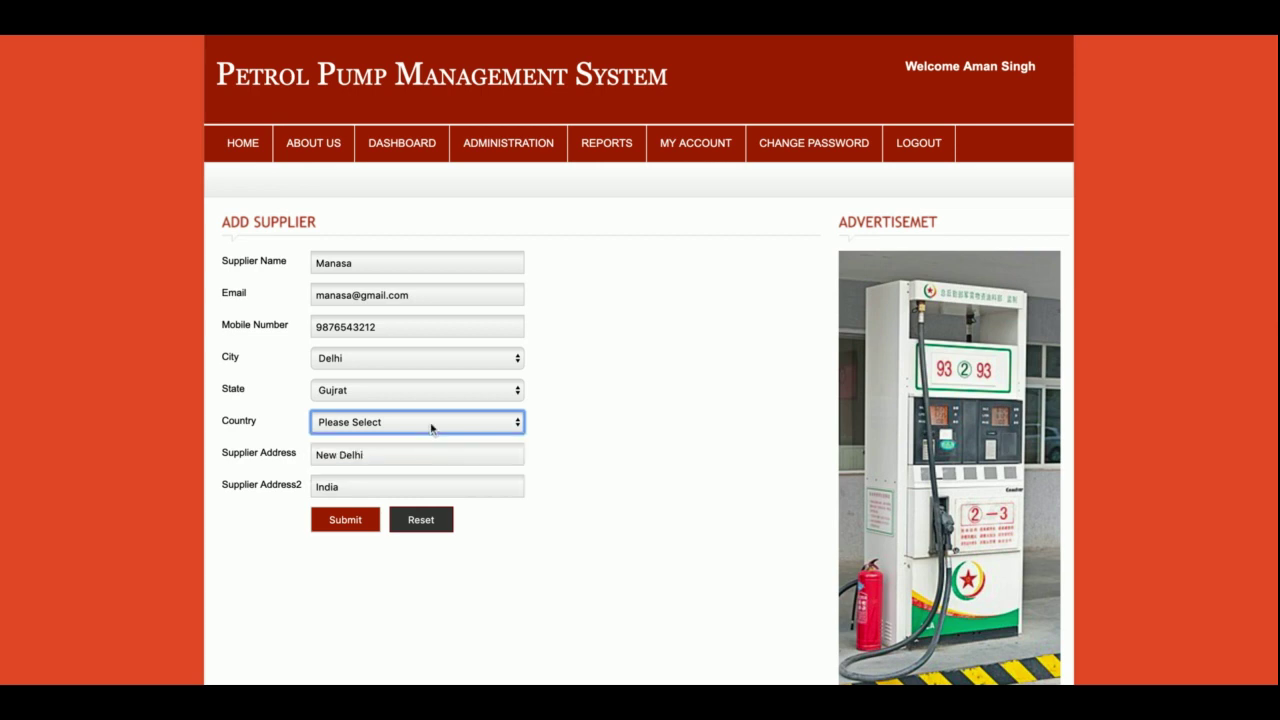
key(u)
click(347, 521)
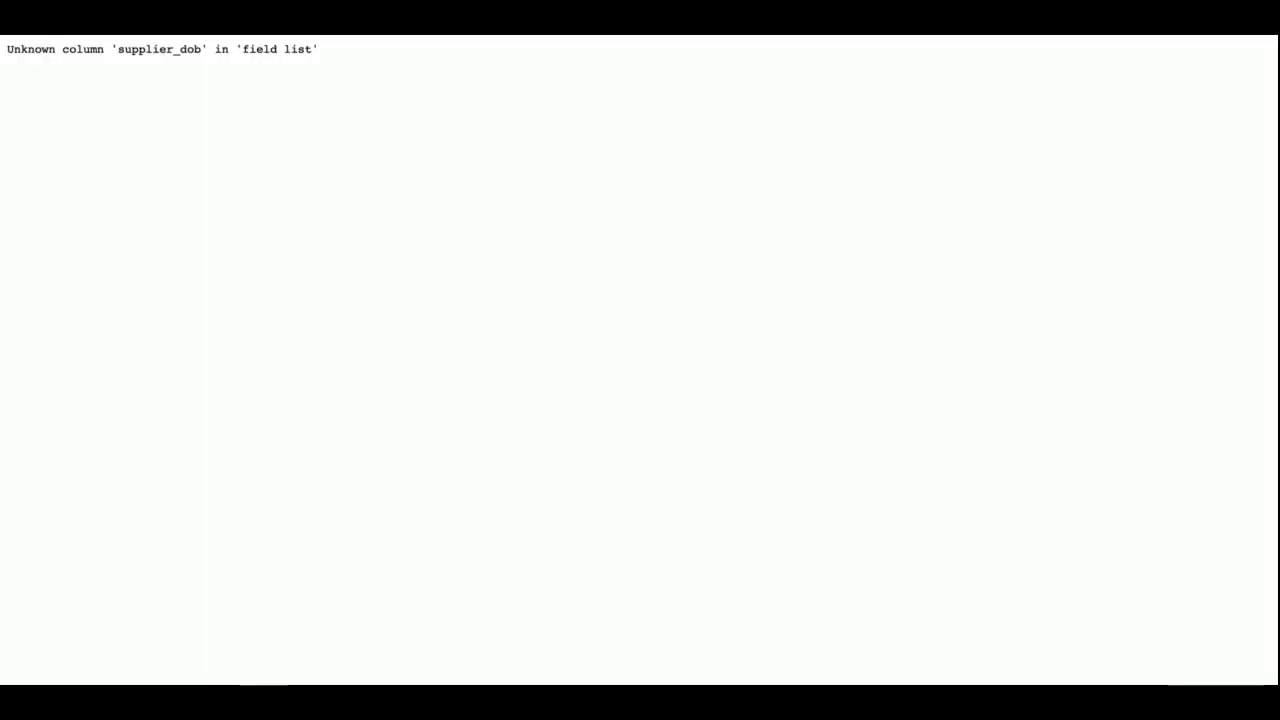
key(alt+Left)
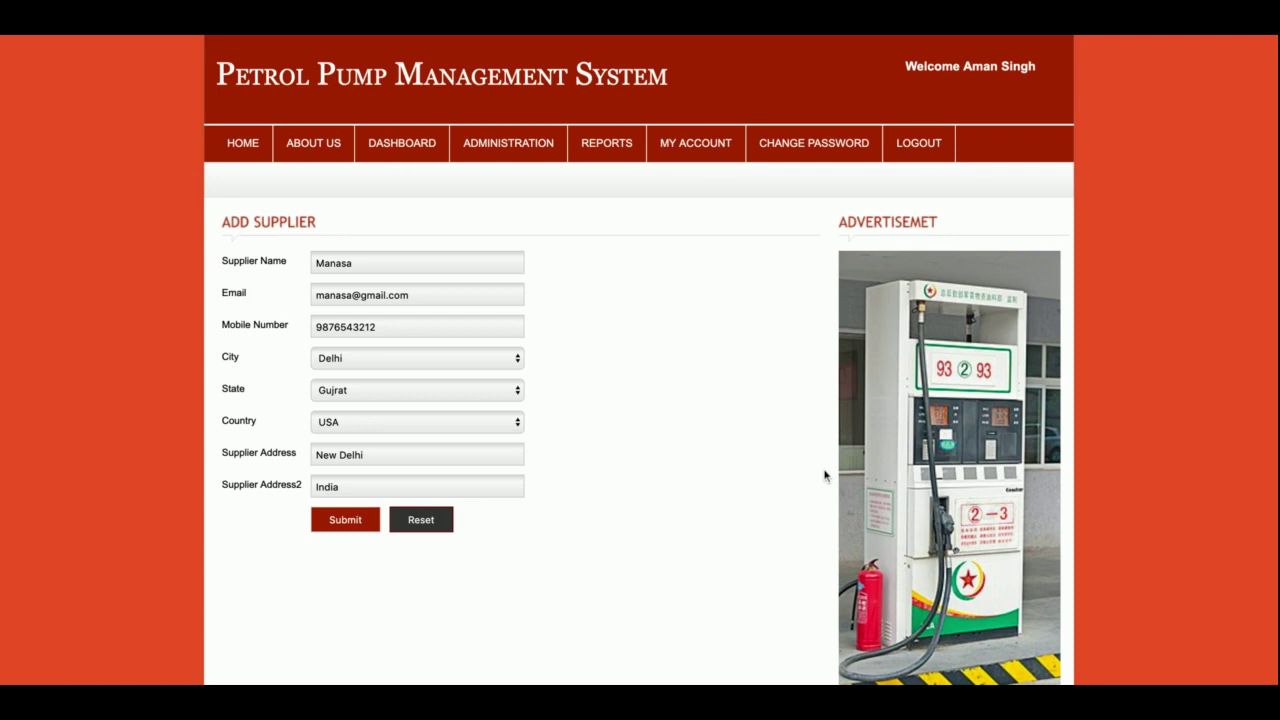
Step: Resave machine MCH10001 unchanged from the Machine Report's edit form
mouse_move(630, 162)
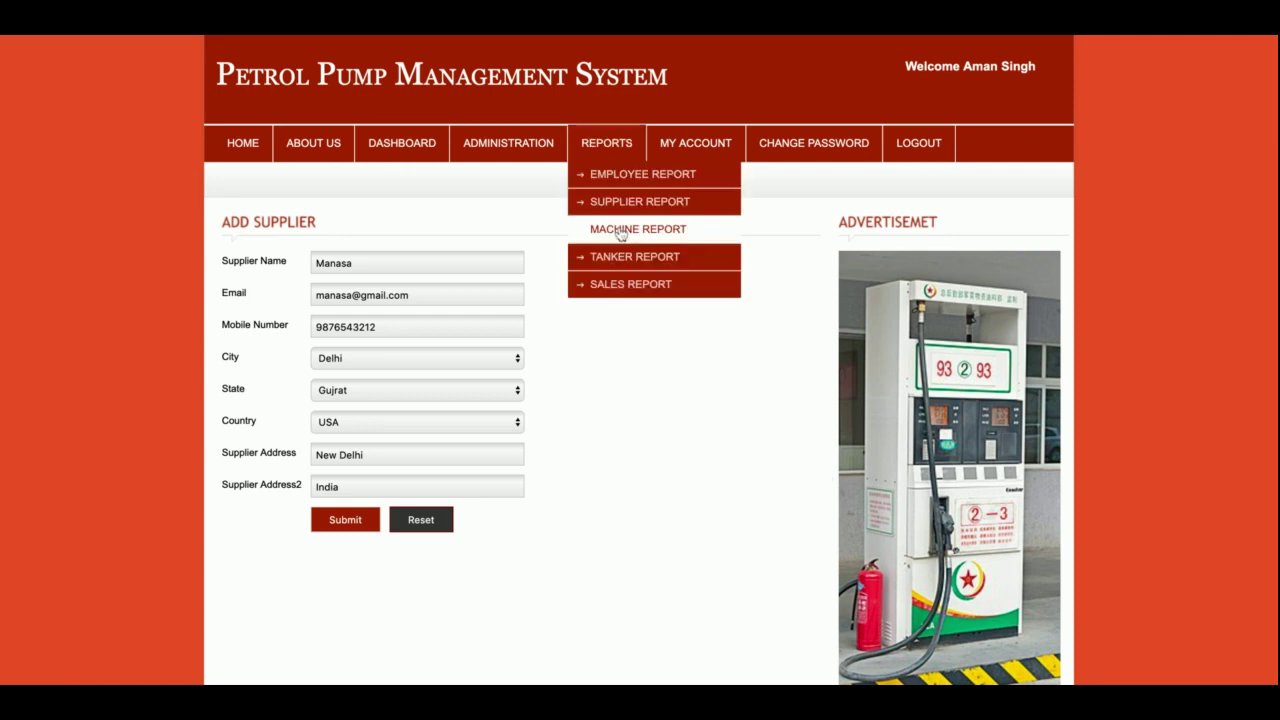
click(621, 229)
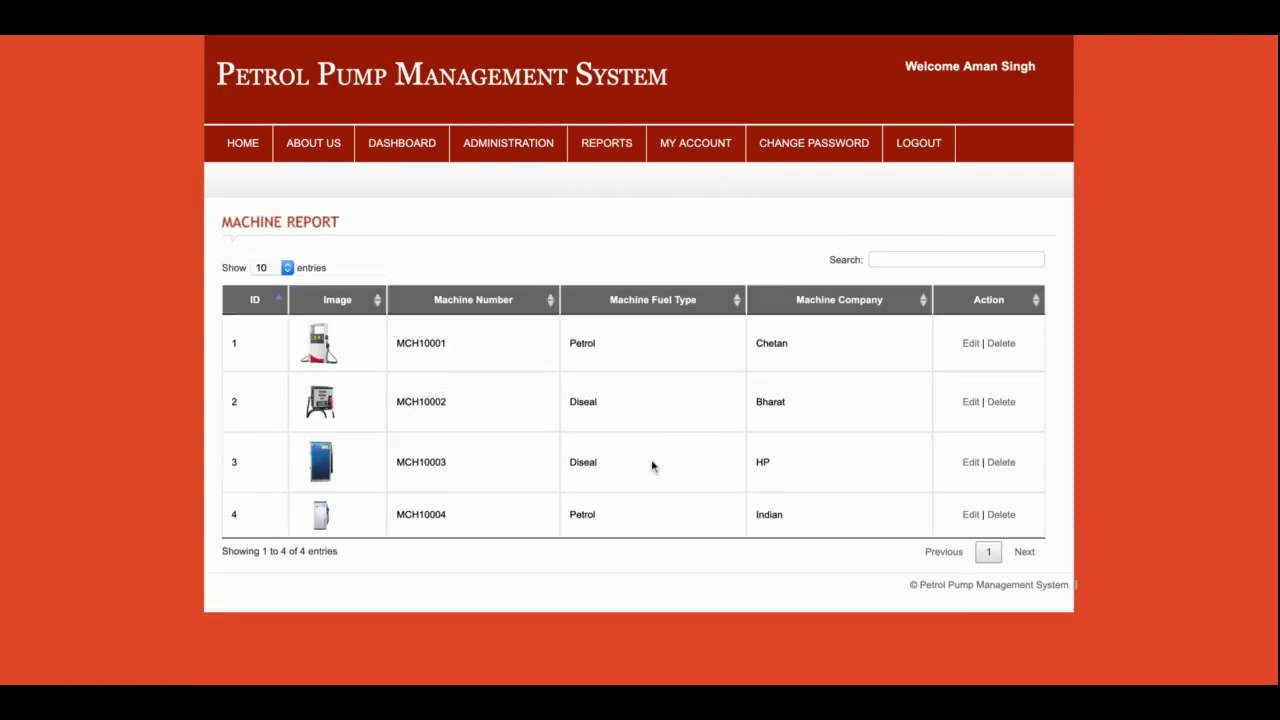
click(969, 345)
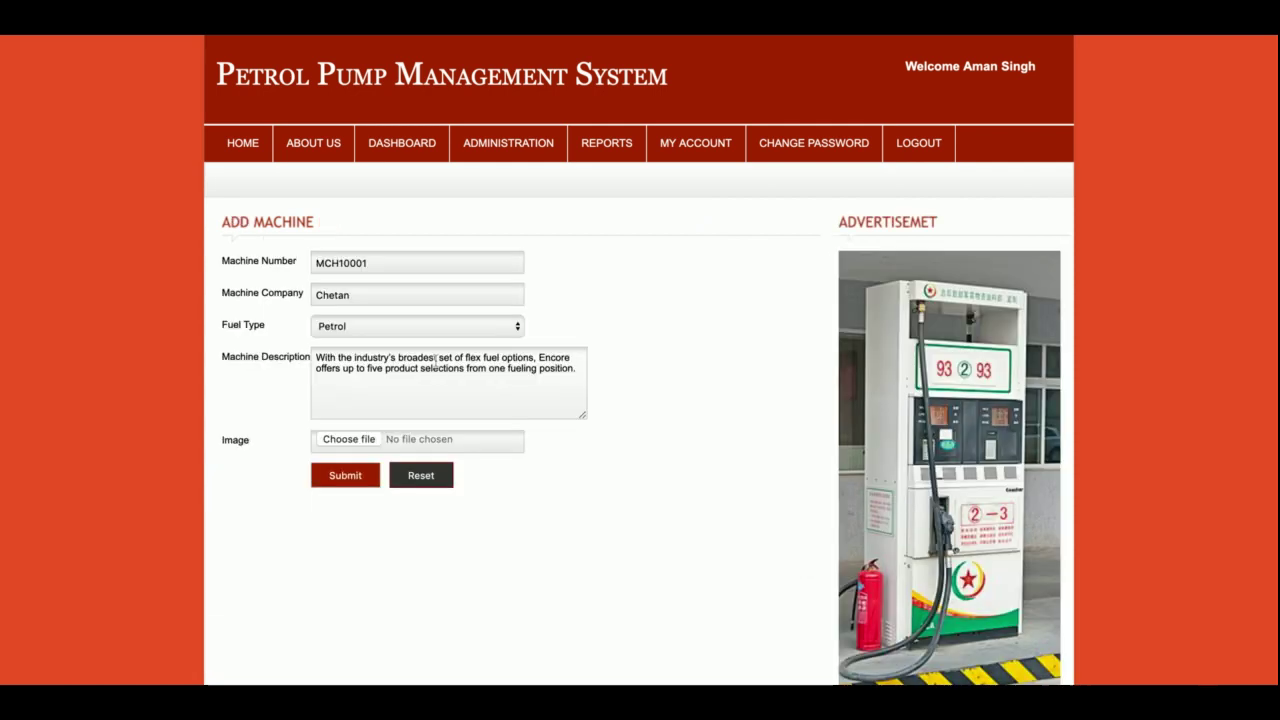
click(345, 475)
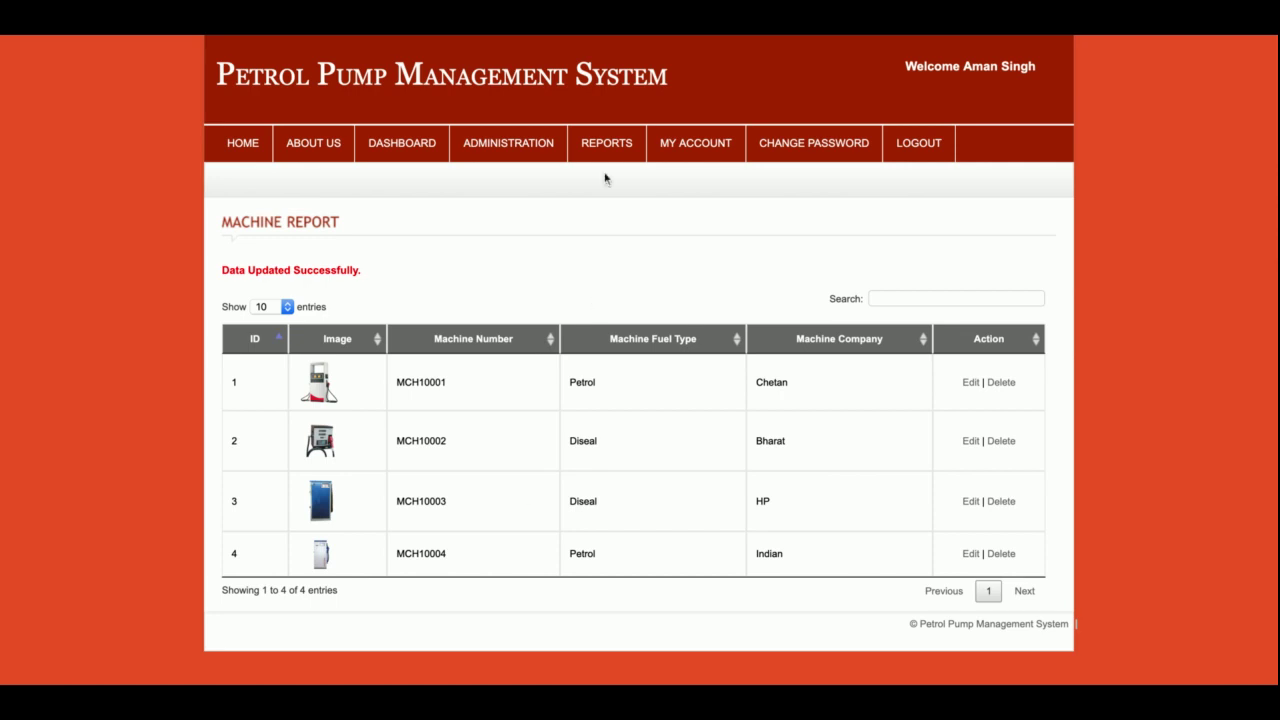
Step: Check the first tanker's edit form in the Tanker Report, then view the Sales Report
mouse_move(607, 143)
click(605, 257)
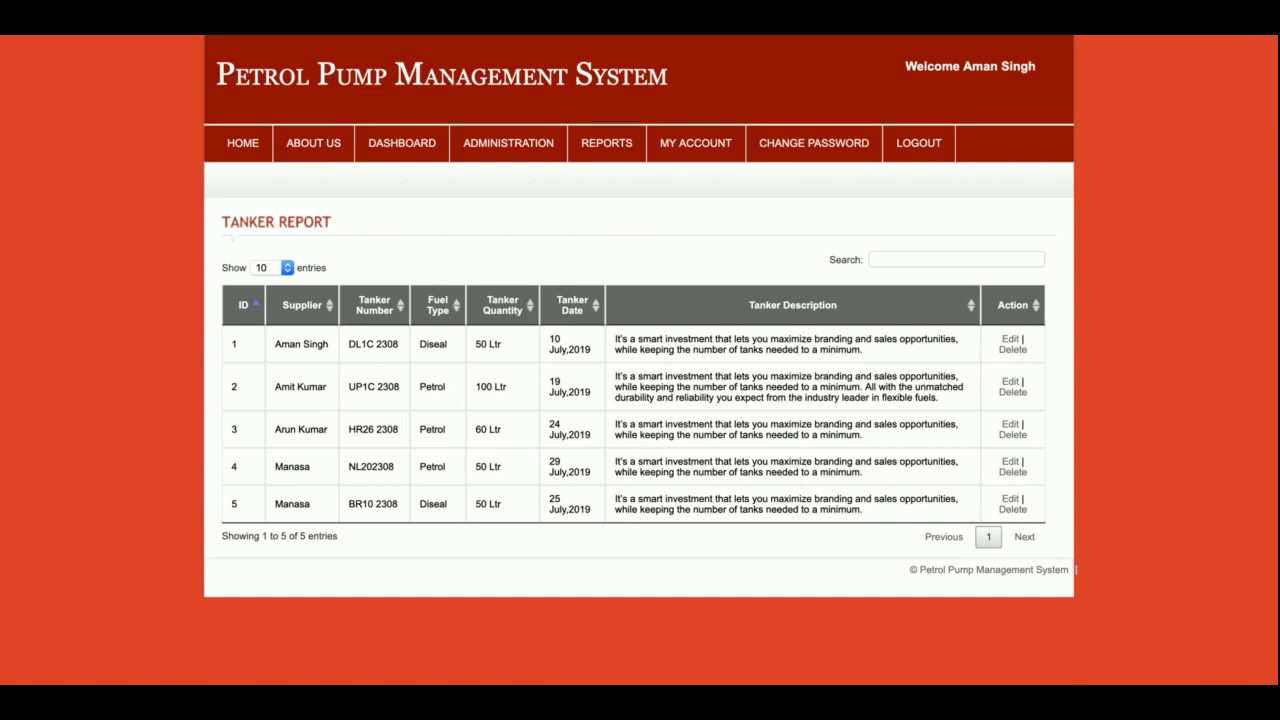
click(1010, 343)
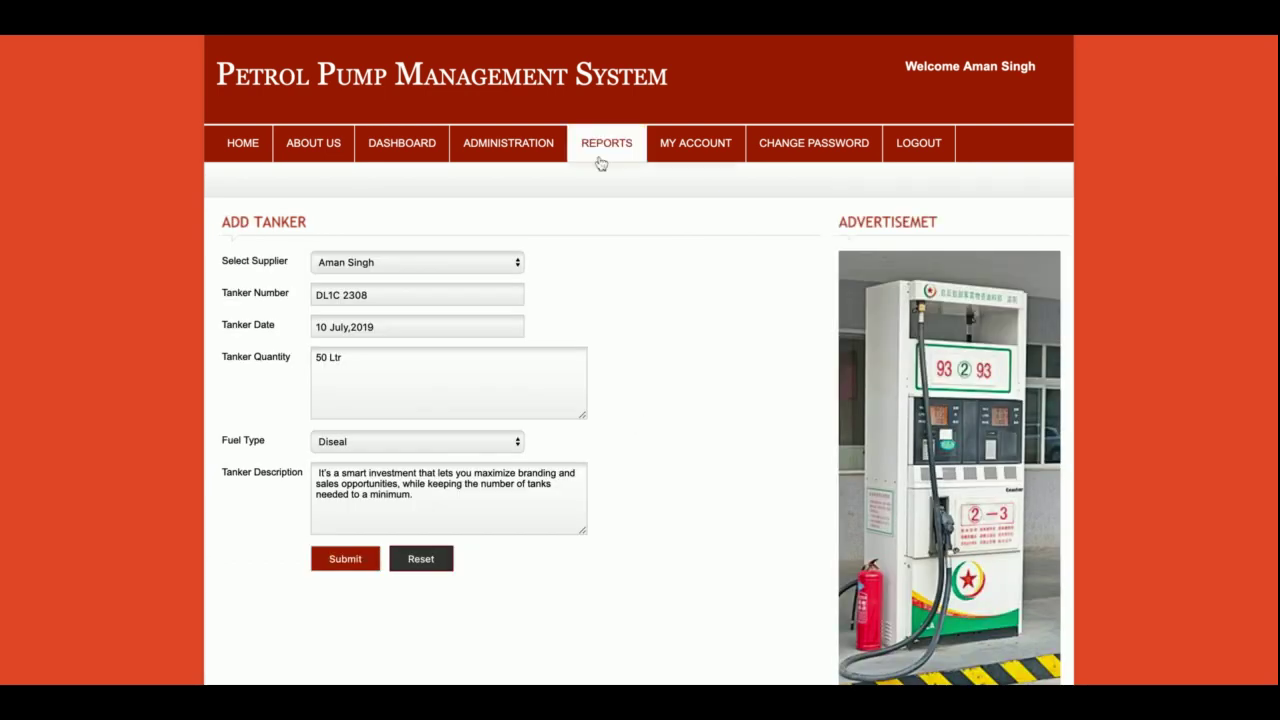
click(595, 283)
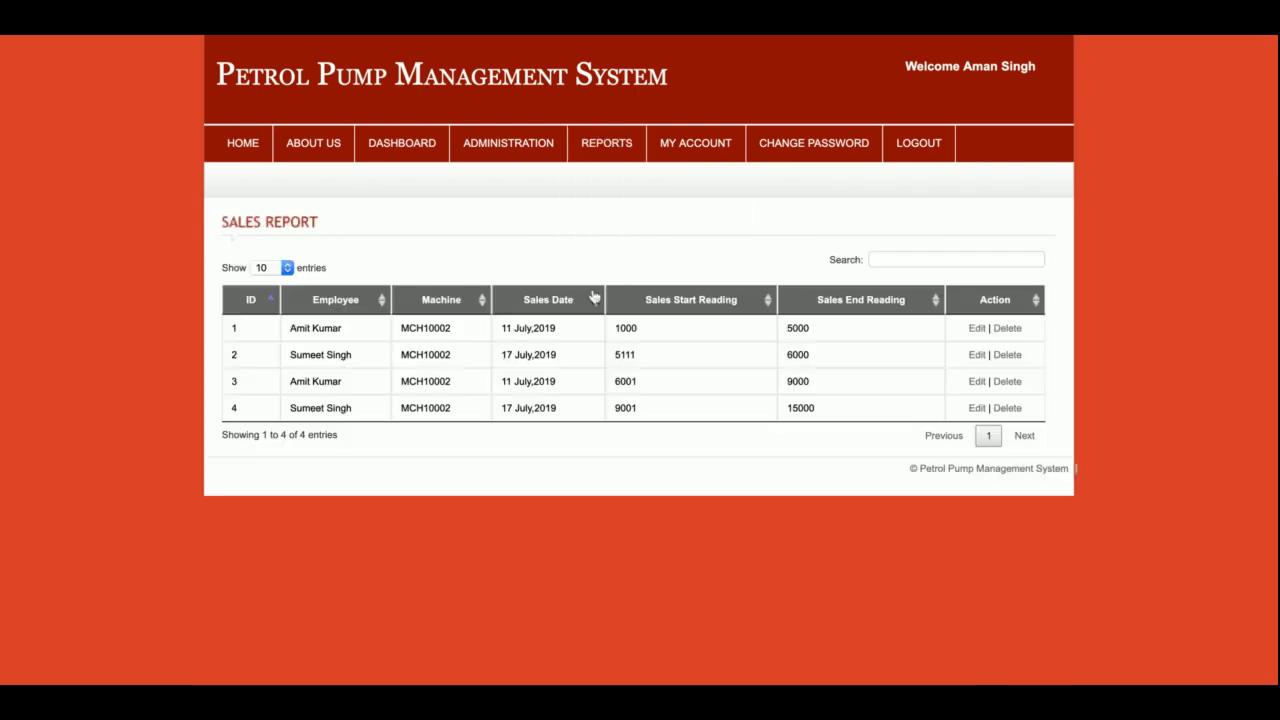
Step: Highlight the first sales row's employee name and date year, then view the My Account profile
triple_click(312, 337)
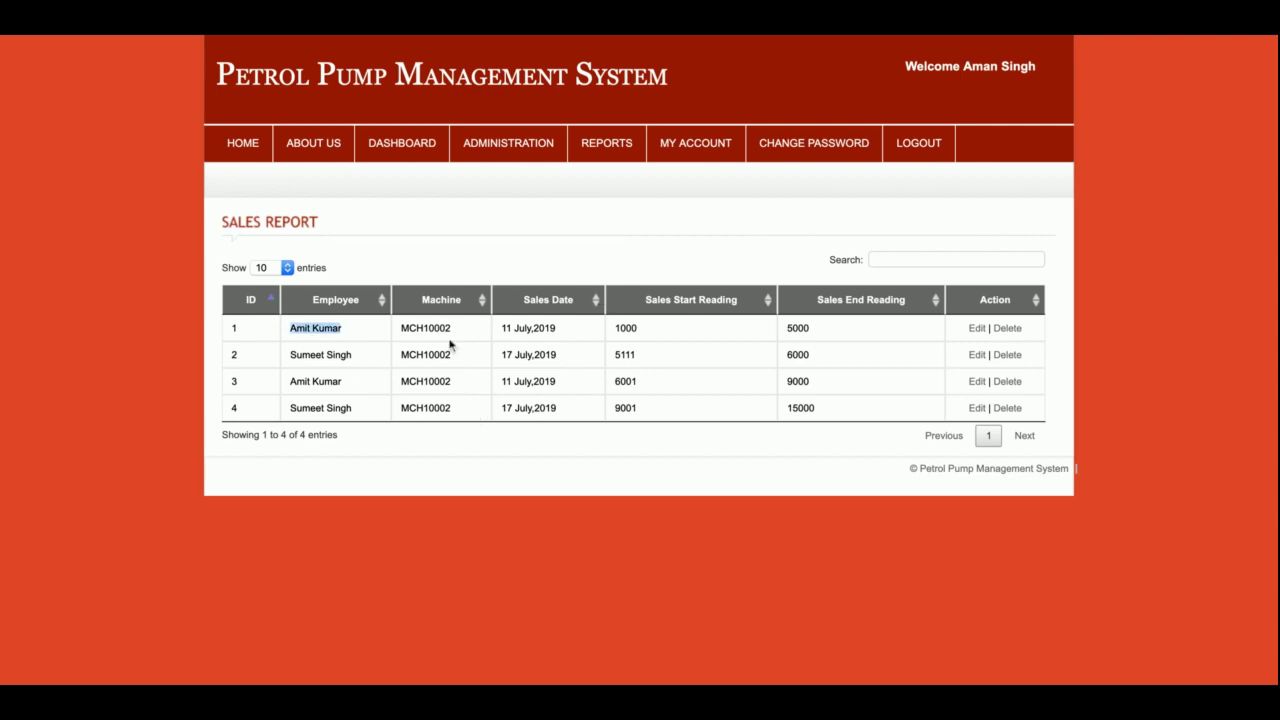
double_click(544, 328)
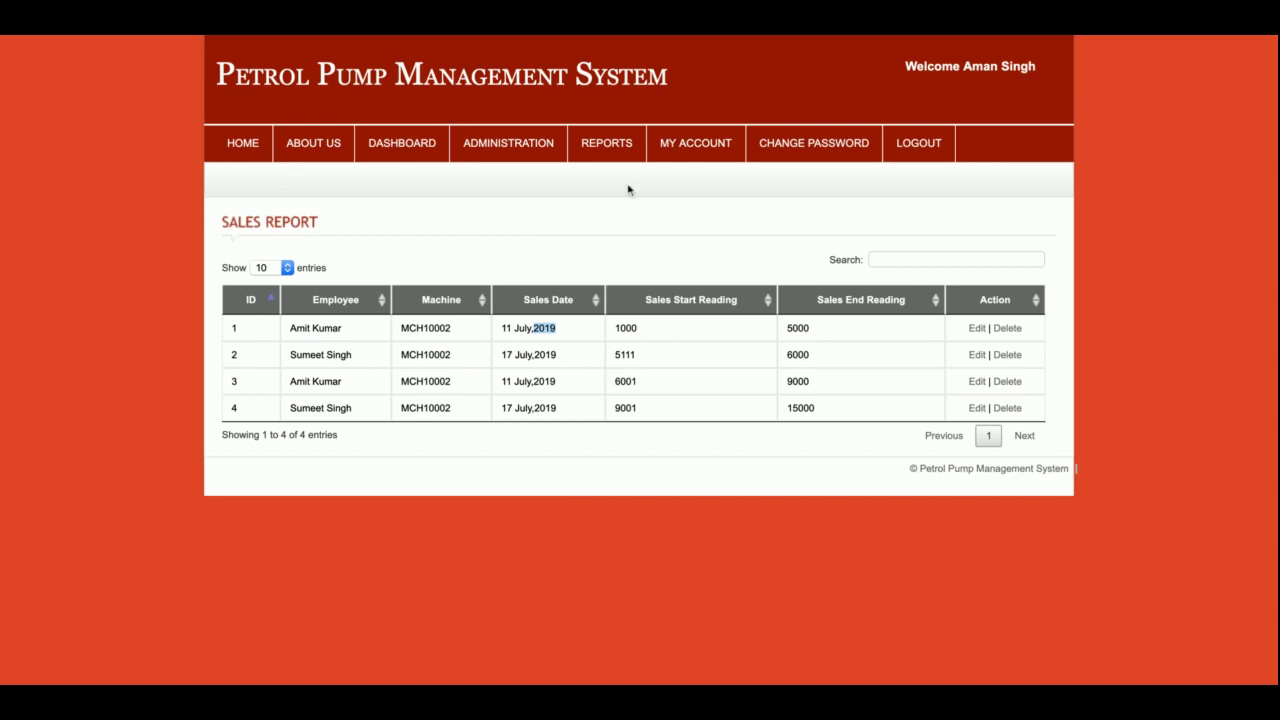
mouse_move(621, 166)
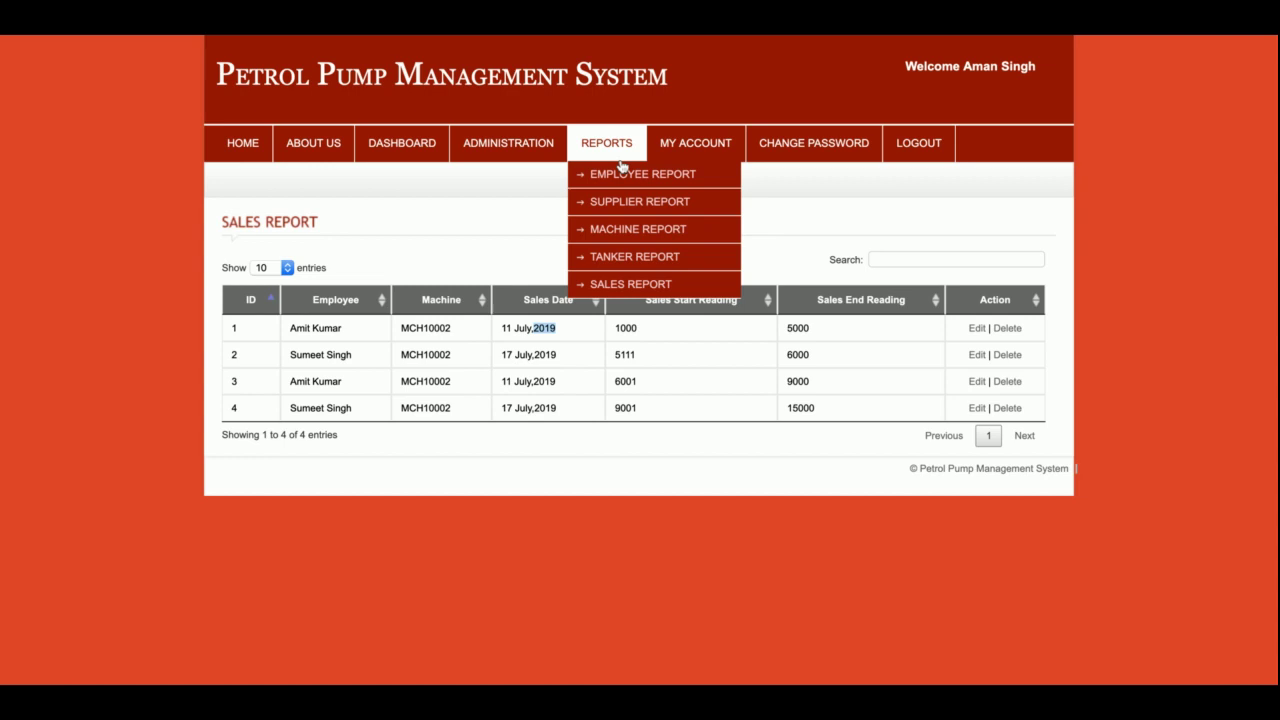
click(680, 150)
scroll(623, 553, down, 3)
scroll(623, 553, up, 3)
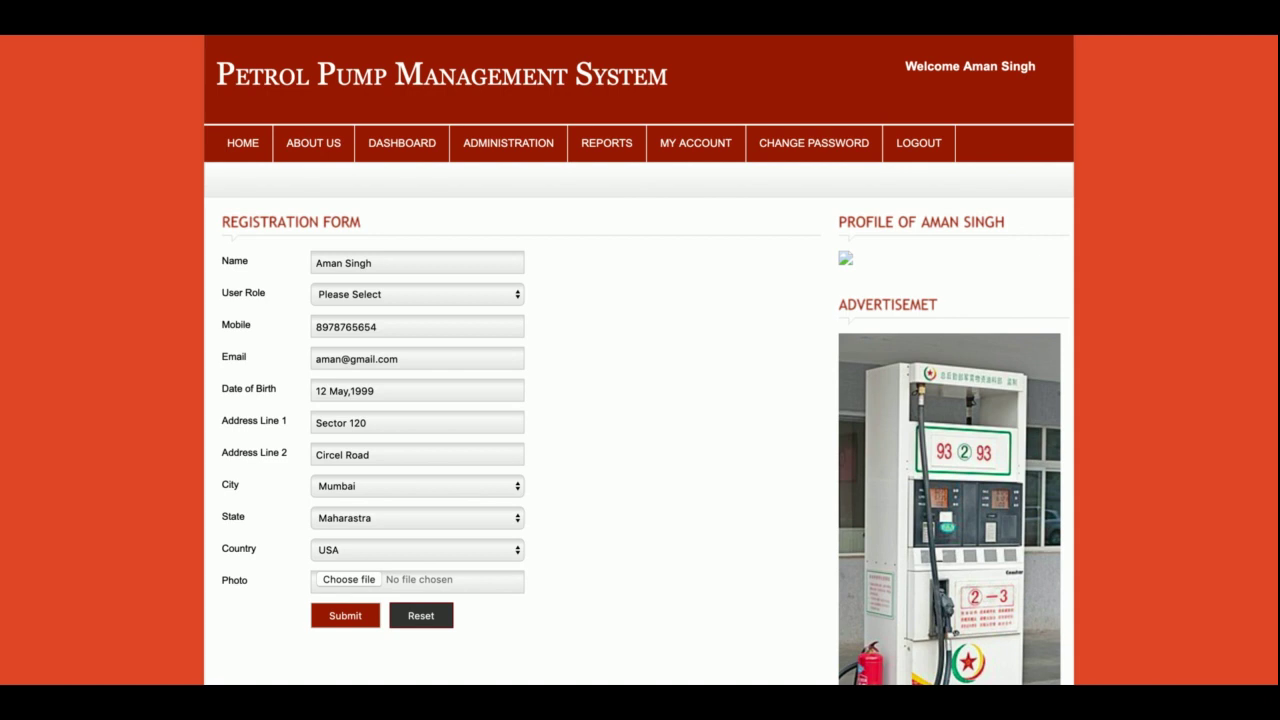
Step: View the Change Password form, then log out to the login page
click(803, 146)
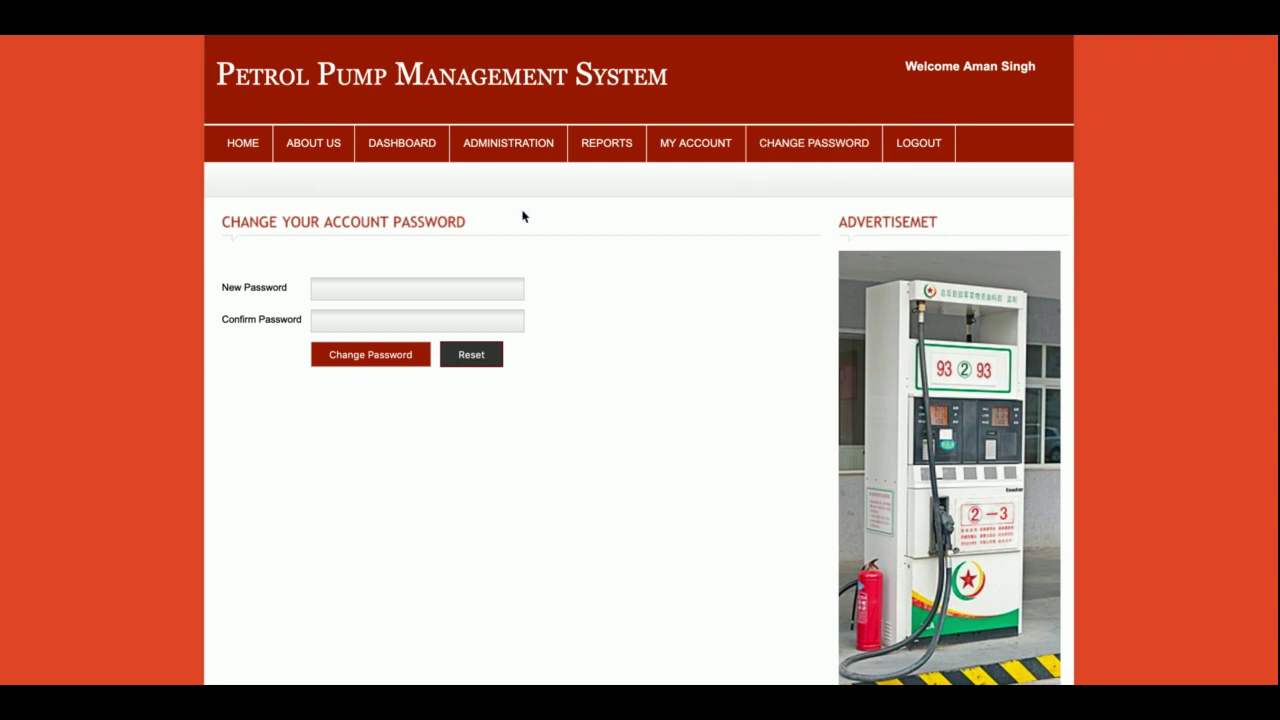
click(929, 159)
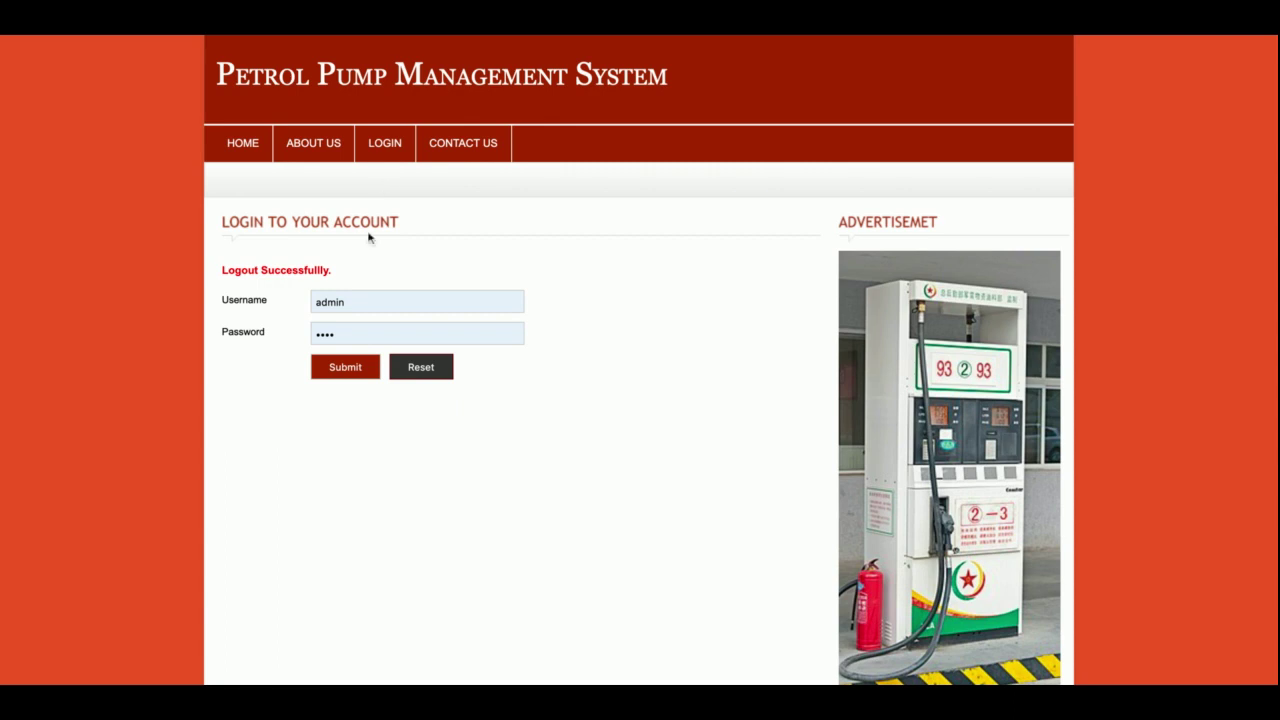
Step: Sign back in as admin, log out again, and go to the public home page
click(349, 366)
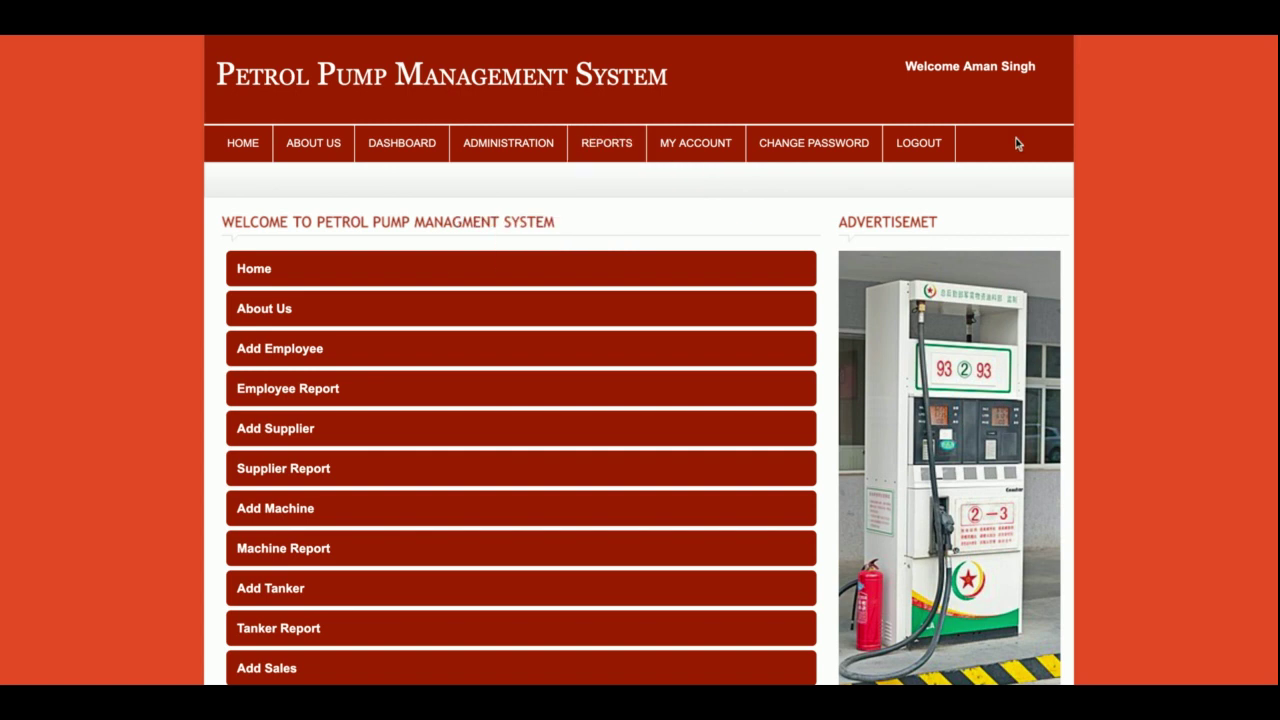
click(885, 144)
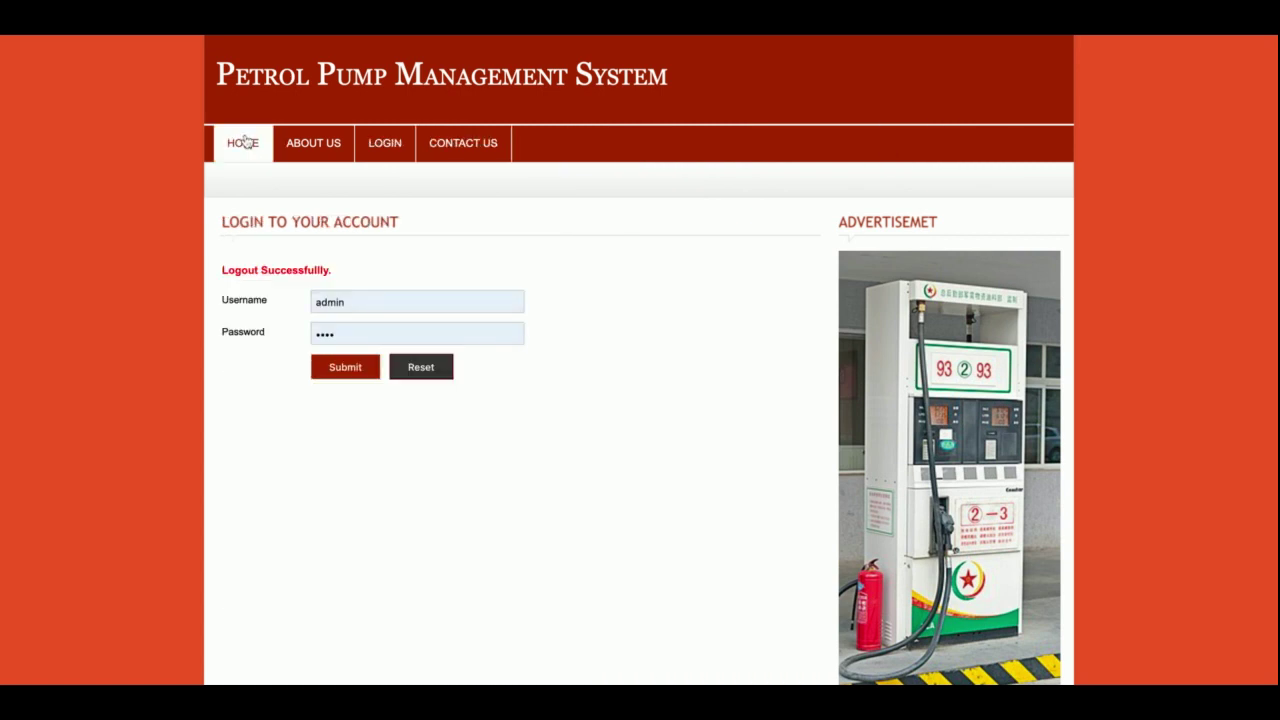
click(245, 143)
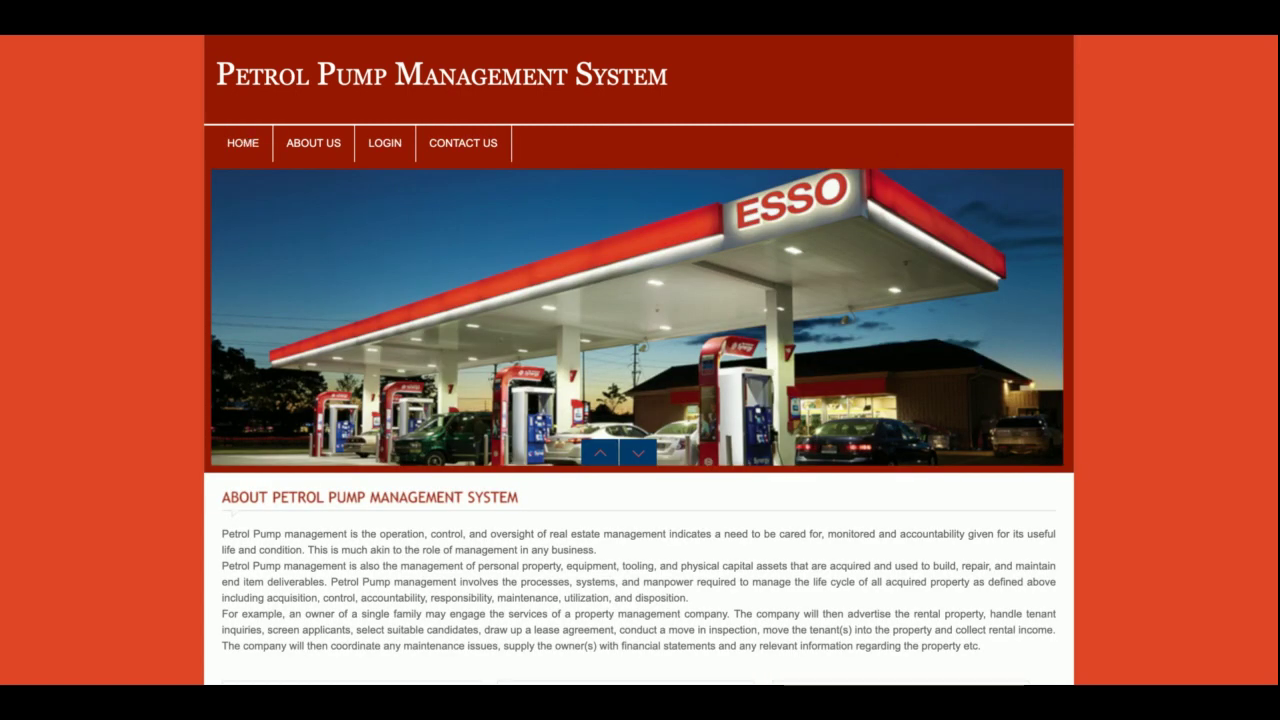